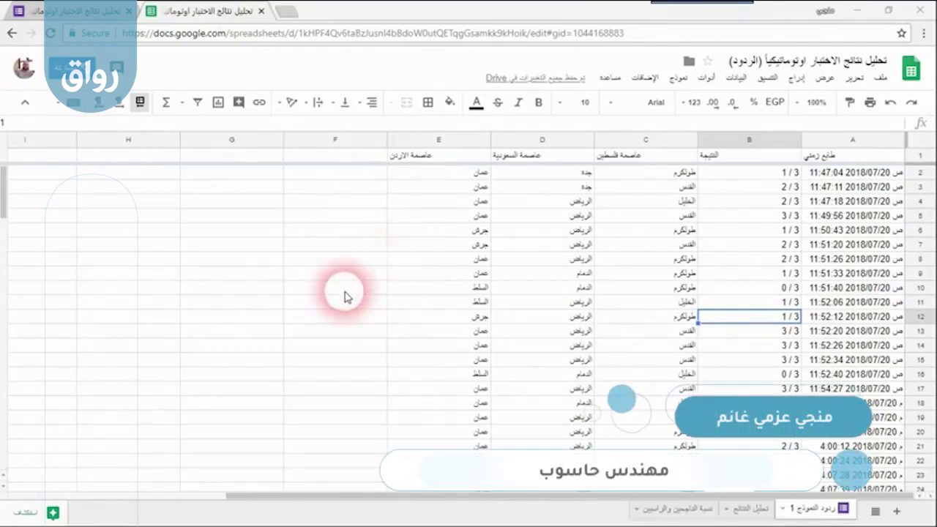
# Step: Compare the quiz questions in Google Forms with the linked responses spreadsheet, then read through all the questions
pyautogui.click(88, 8)
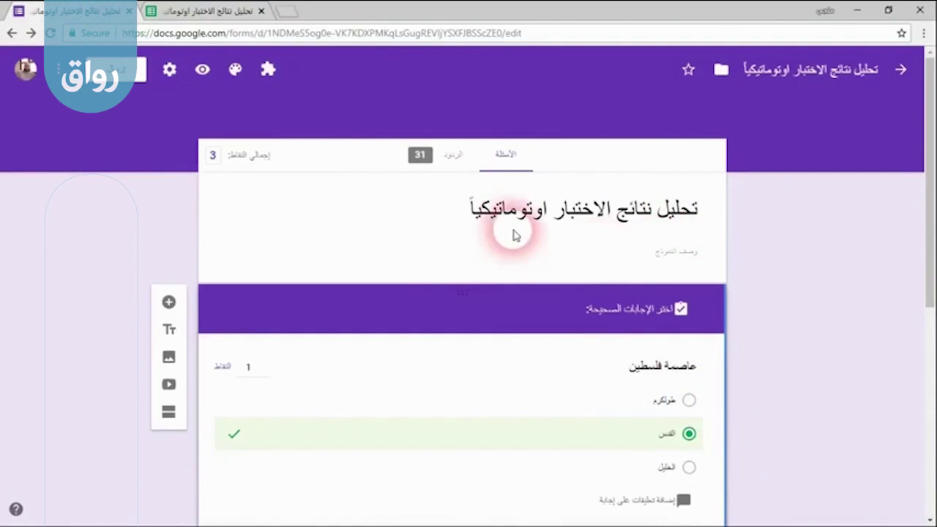
pyautogui.click(223, 11)
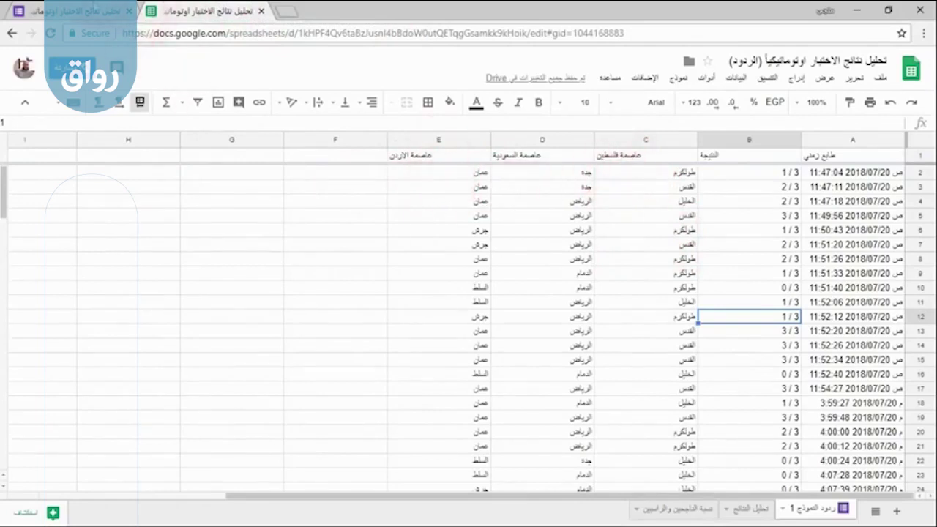
pyautogui.click(109, 11)
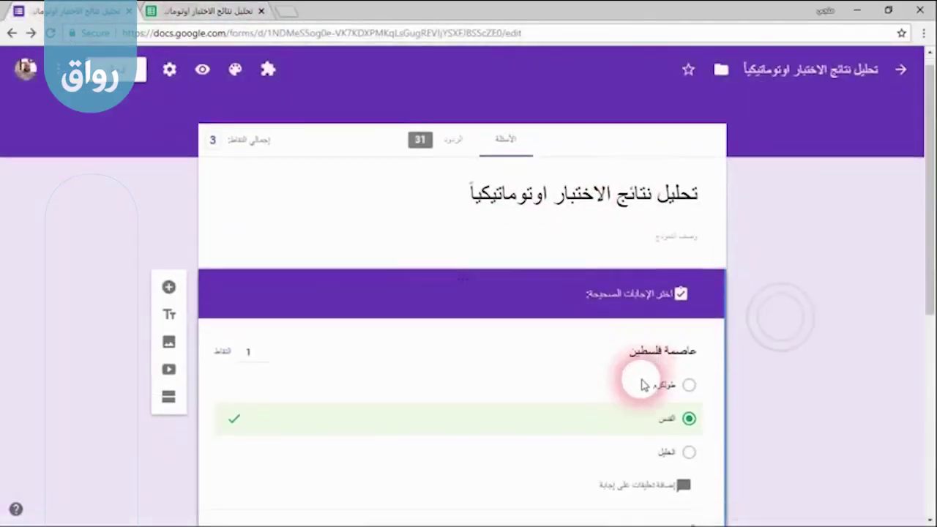
pyautogui.scroll(-5, 642, 383)
pyautogui.scroll(-1, 626, 298)
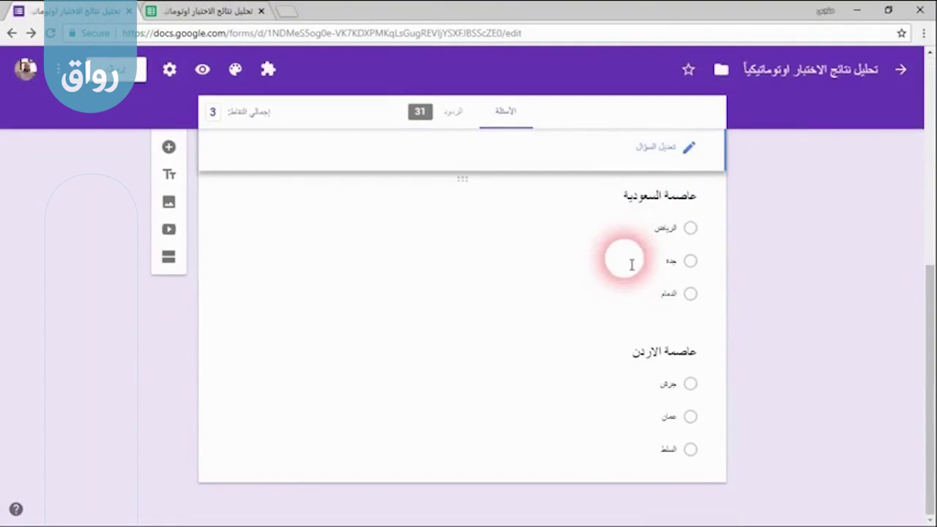
pyautogui.scroll(5, 616, 388)
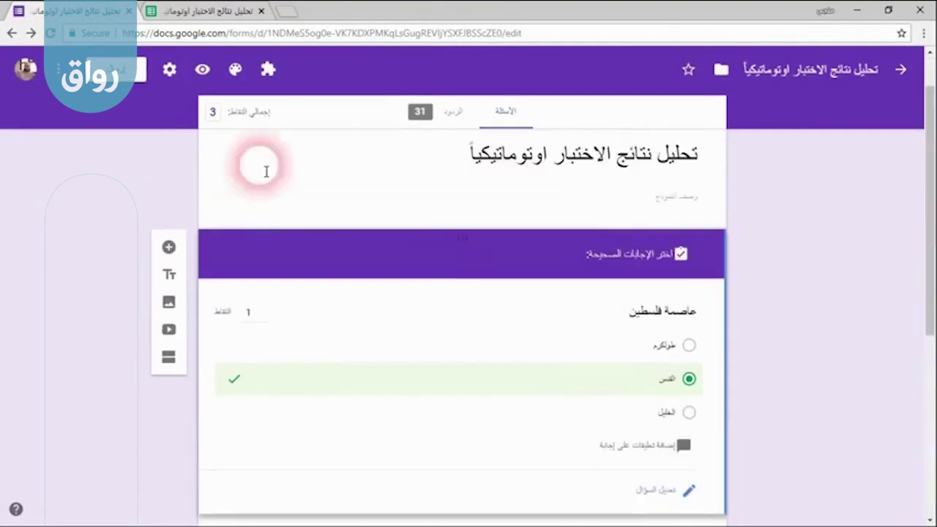
# Step: Review the form's quiz options in its settings and save them
pyautogui.click(173, 81)
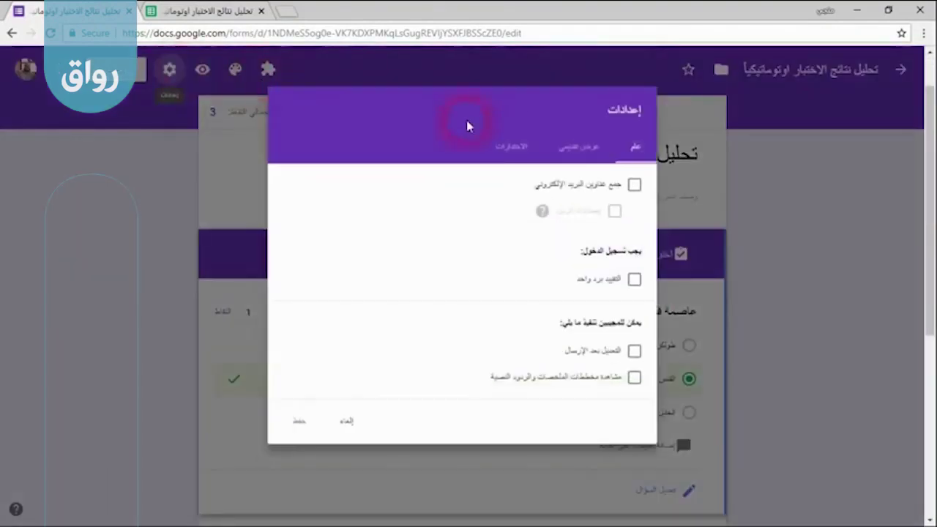
pyautogui.click(521, 140)
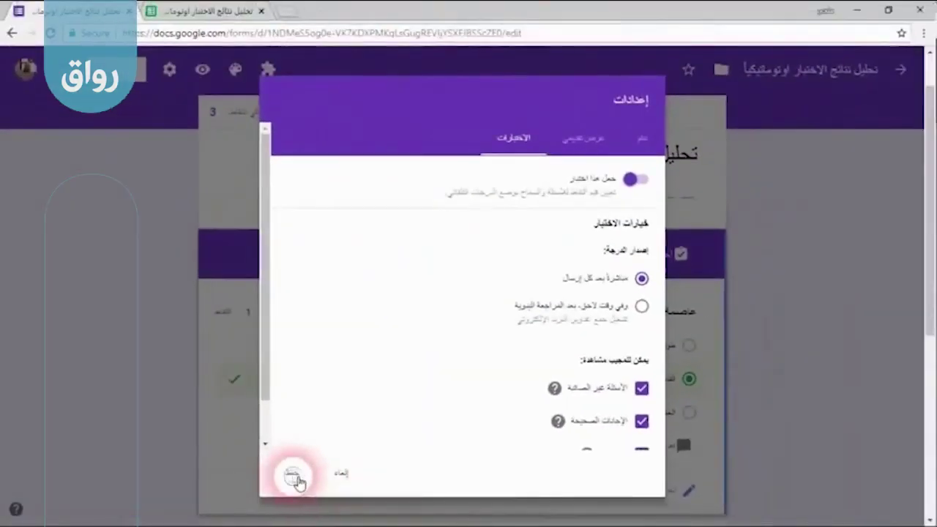
pyautogui.click(300, 473)
# Step: Check the correct answer القدس and the point value of the question عاصمة فلسطين
pyautogui.scroll(-3, 586, 337)
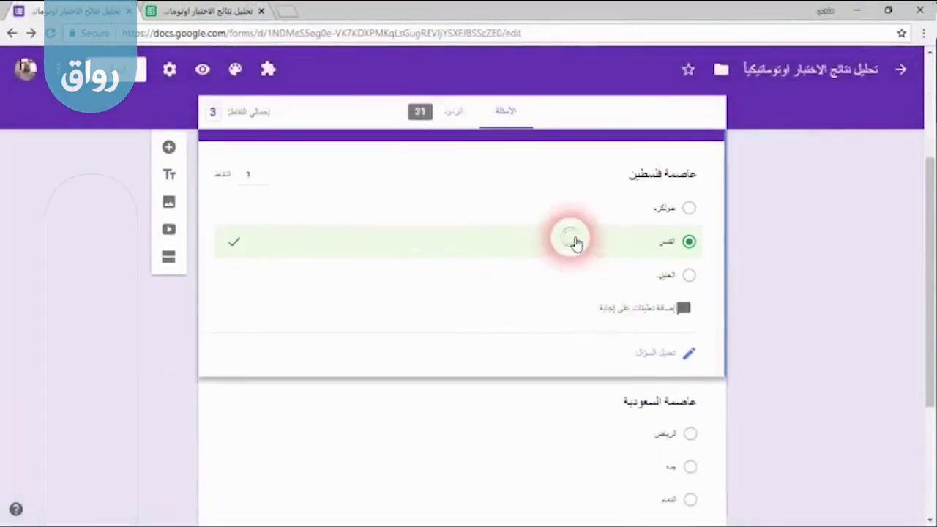
pyautogui.click(545, 262)
pyautogui.click(678, 242)
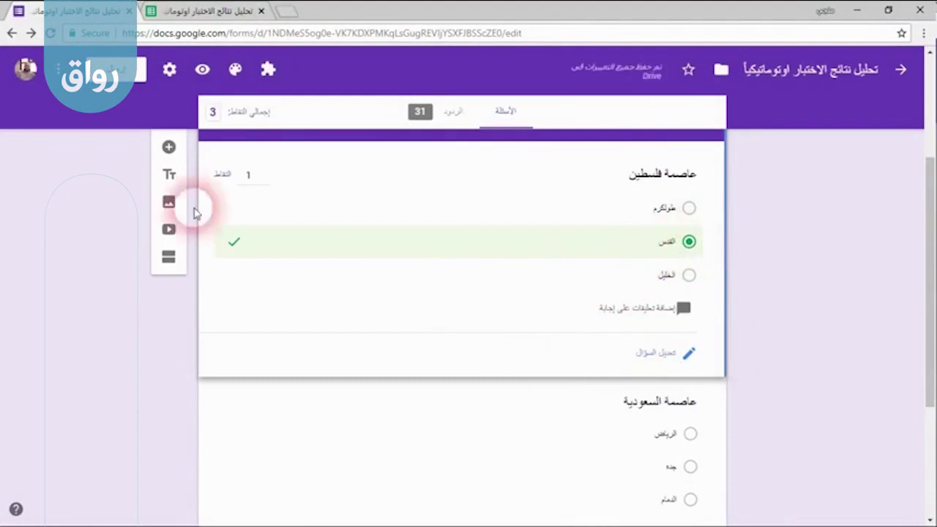
pyautogui.click(261, 180)
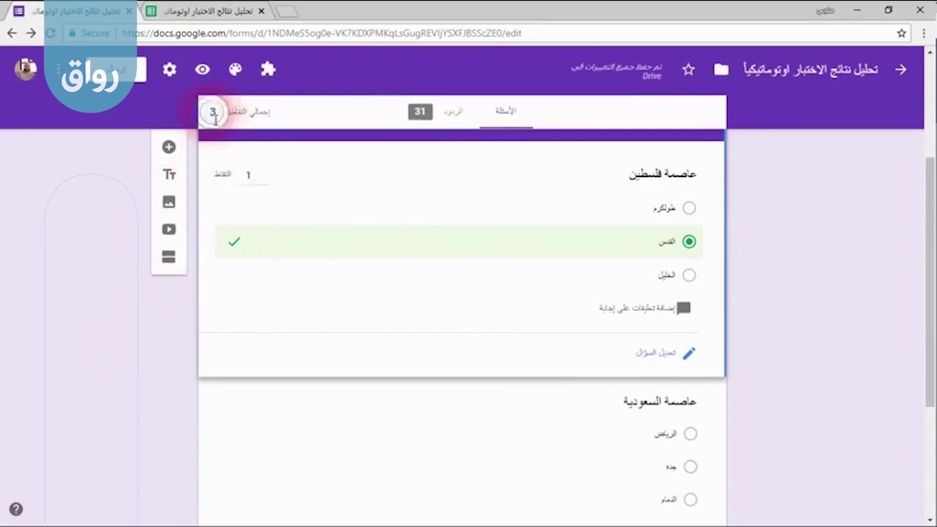
# Step: Switch to the responses spreadsheet in Google Sheets and examine the scores in the النتيجة column
pyautogui.click(205, 11)
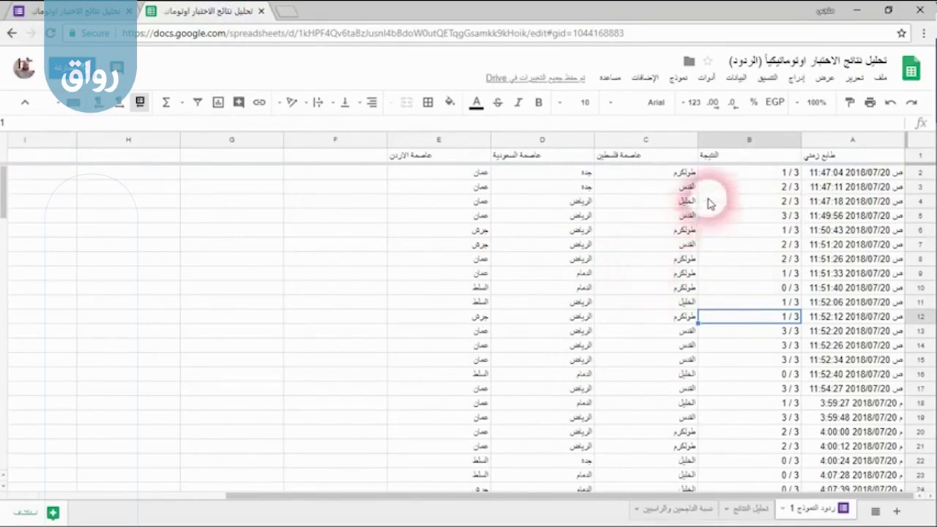
pyautogui.moveTo(730, 158); pyautogui.dragTo(733, 370)
pyautogui.click(738, 215)
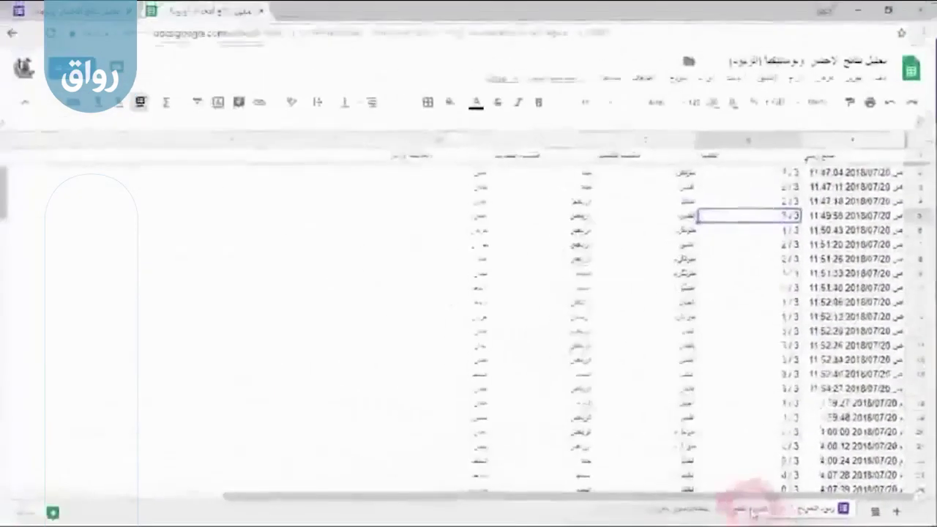
# Step: Review the تحليل النتائج sheet, checking the highest, lowest and average mark formulas and the remaining statistics labels
pyautogui.click(568, 493)
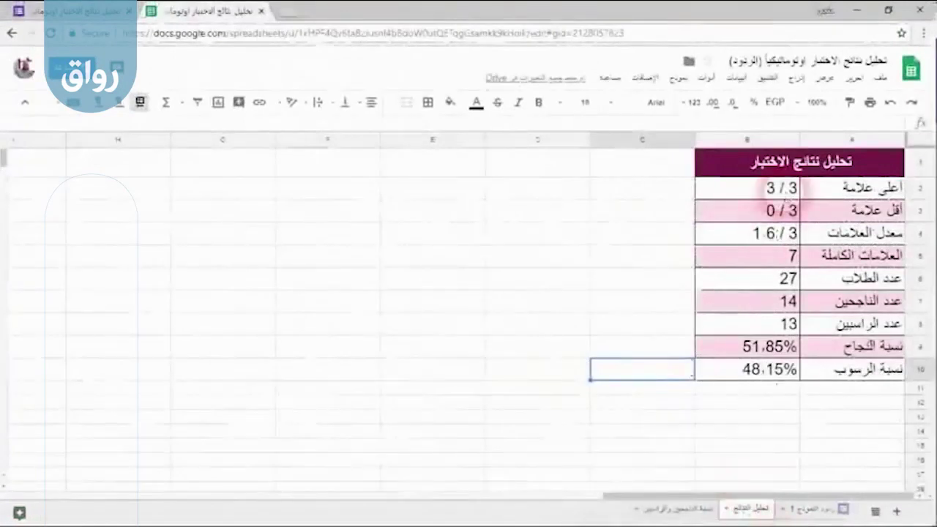
pyautogui.click(835, 187)
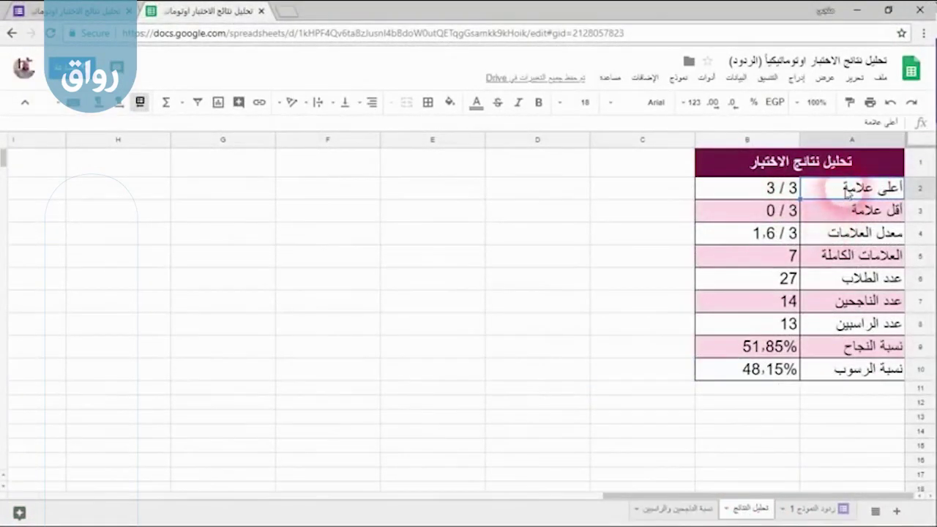
pyautogui.click(759, 192)
pyautogui.click(766, 213)
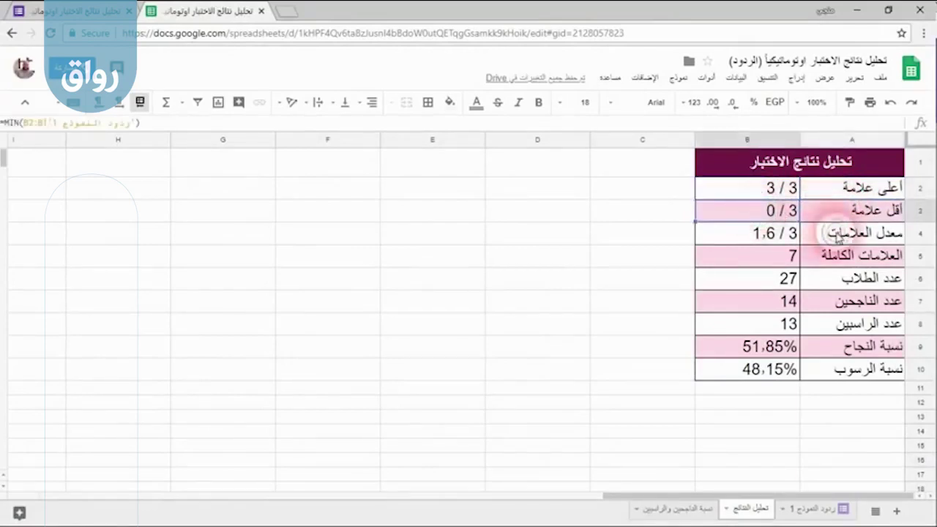
pyautogui.click(758, 233)
pyautogui.moveTo(835, 254); pyautogui.dragTo(836, 370)
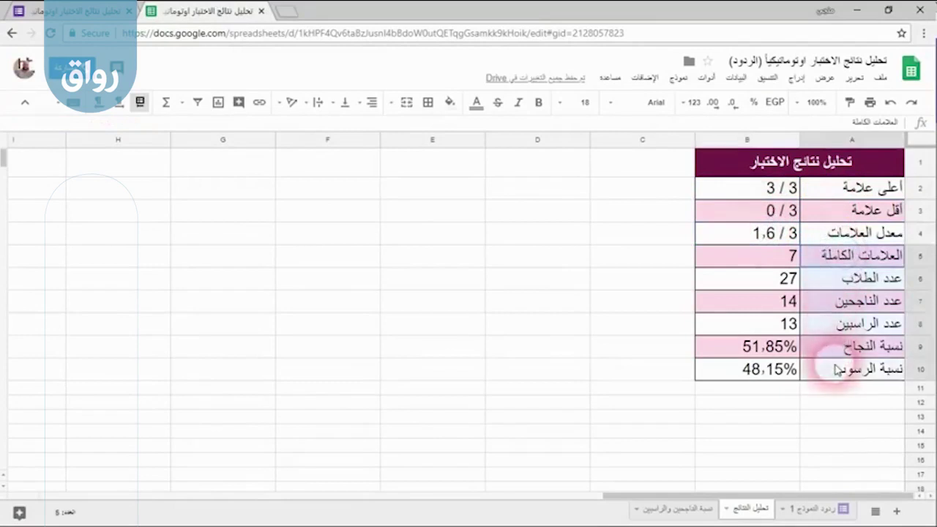
pyautogui.click(836, 372)
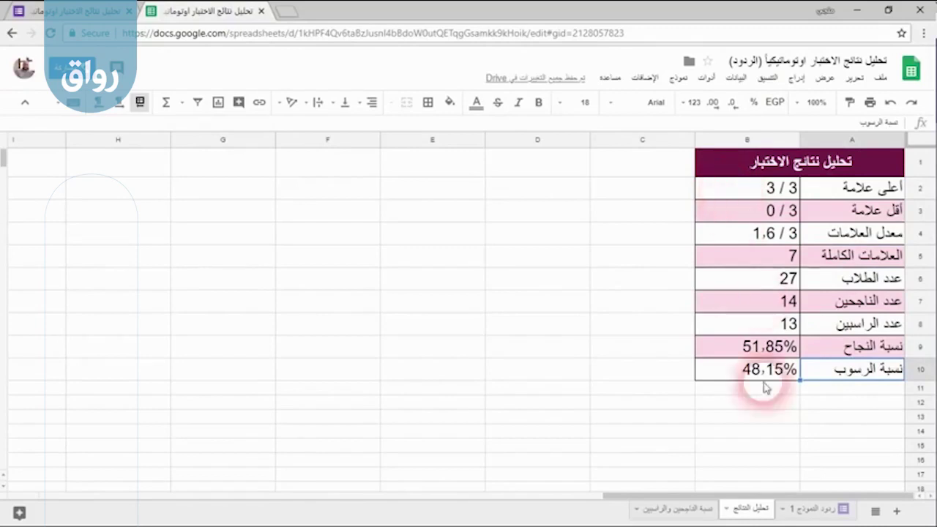
# Step: Look at the last response rows on the ردود النموذج 1 sheet and return to تحليل النتائج
pyautogui.click(816, 515)
pyautogui.scroll(-5, 806, 407)
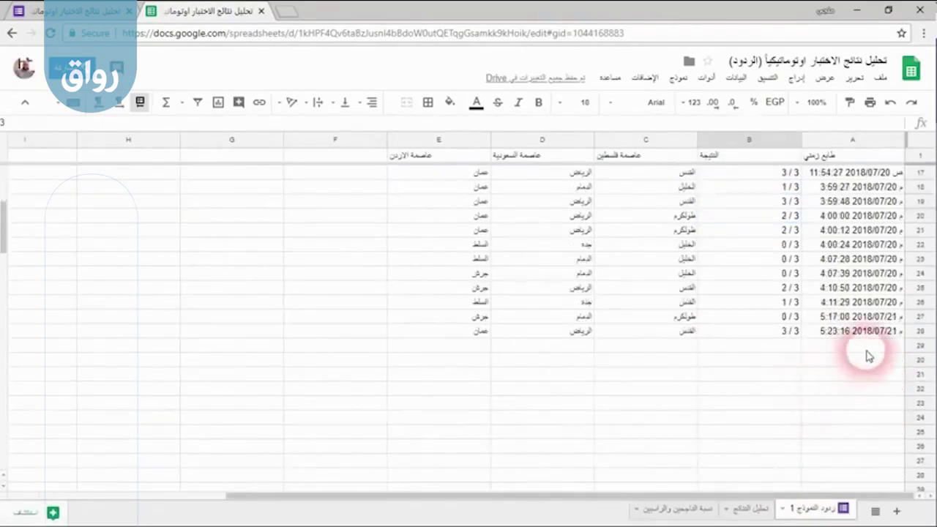
pyautogui.click(748, 507)
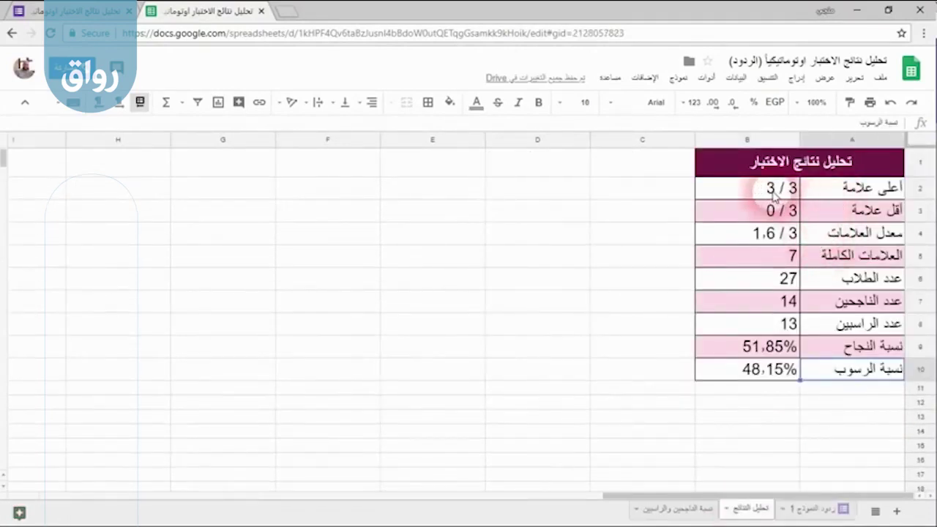
# Step: Examine the MAX formula in B2 for the highest mark and the ردود النموذج 1 sheet it refers to
pyautogui.click(774, 194)
pyautogui.click(66, 132)
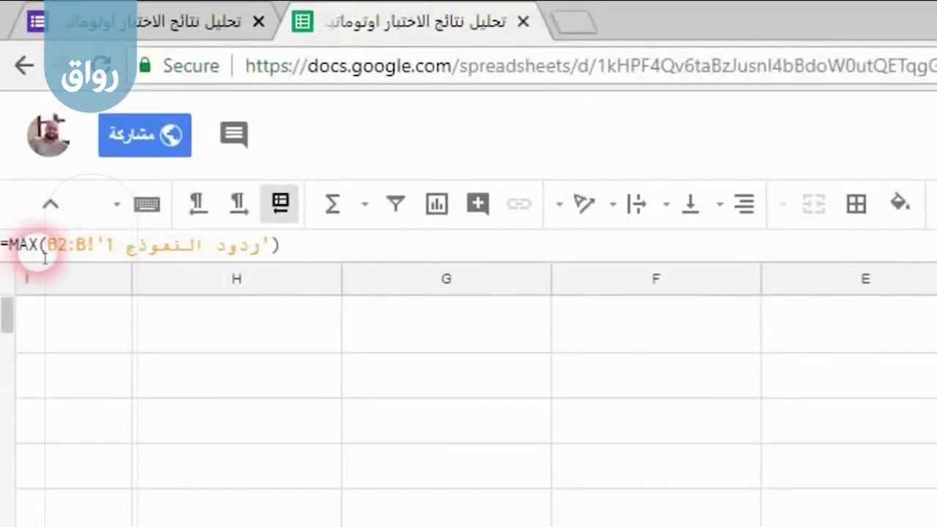
pyautogui.click(289, 246)
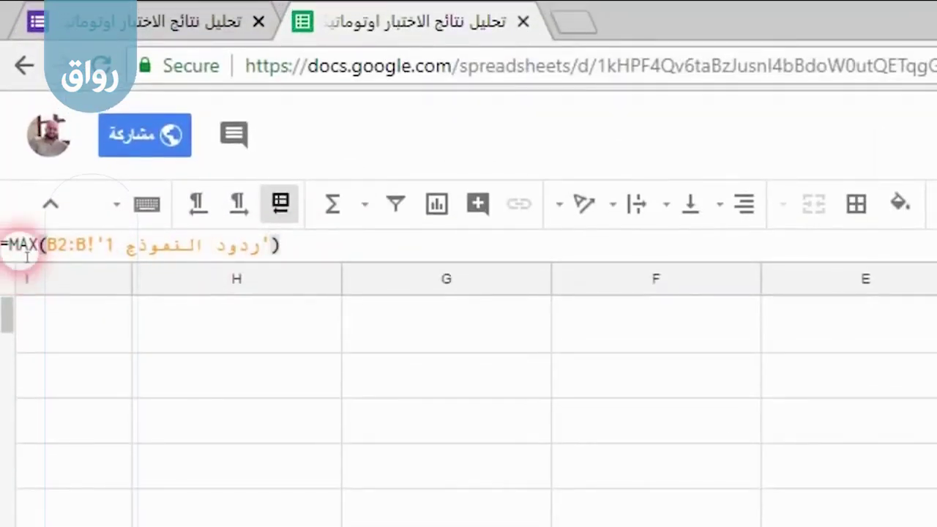
pyautogui.moveTo(60, 253); pyautogui.dragTo(89, 251)
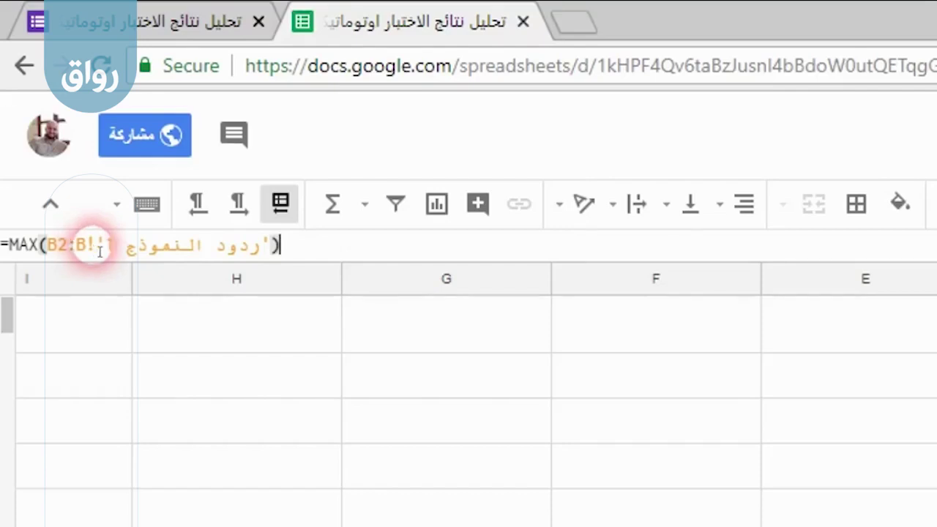
pyautogui.moveTo(94, 248)
pyautogui.mouseDown()
pyautogui.moveTo(215, 251)
pyautogui.moveTo(84, 247)
pyautogui.moveTo(93, 246)
pyautogui.mouseUp()
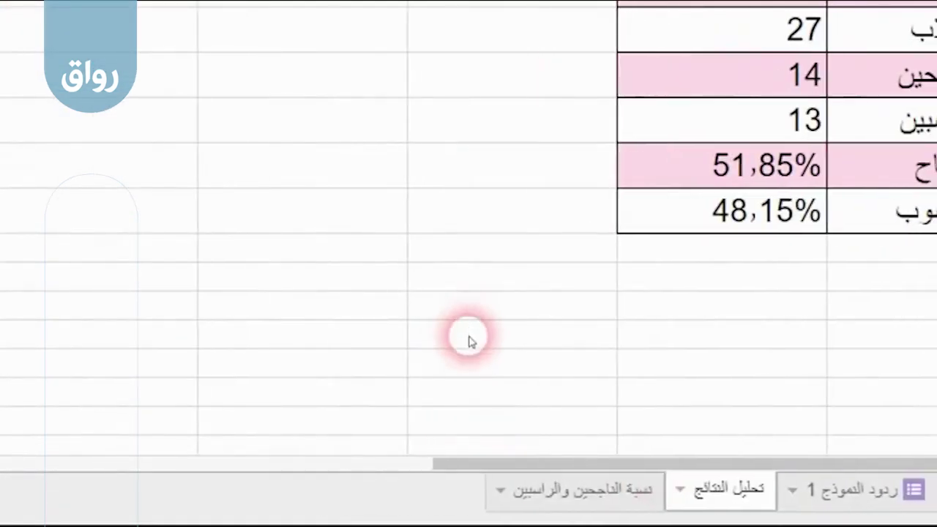
pyautogui.click(821, 512)
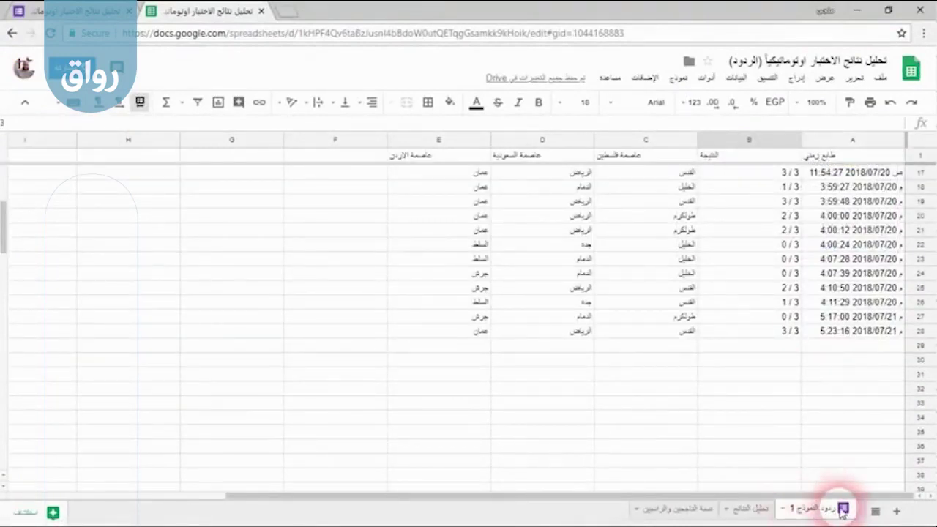
pyautogui.click(754, 508)
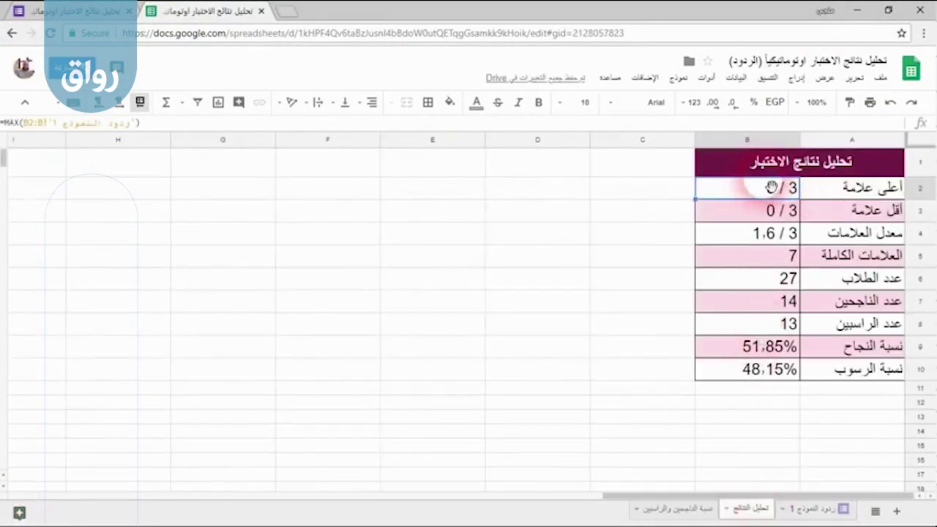
# Step: Clear the highest-mark cell B2 on تحليل النتائج and start a new MAX formula in it
pyautogui.moveTo(745, 194); pyautogui.dragTo(736, 293)
pyautogui.click(747, 198)
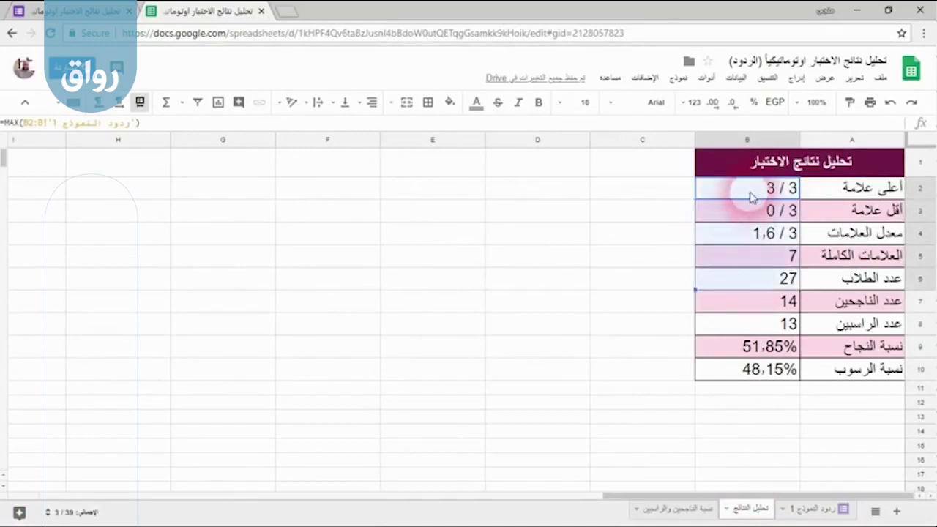
pyautogui.press('Delete')
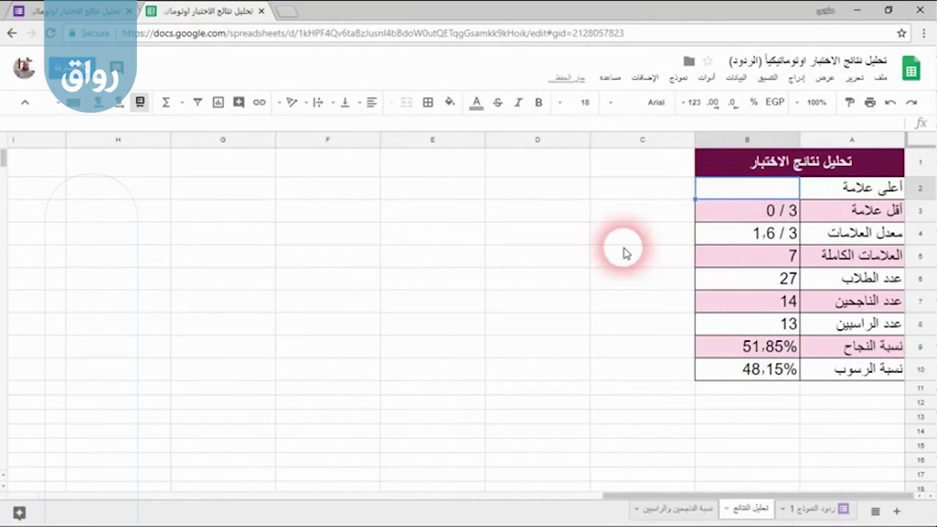
pyautogui.write('=ق')
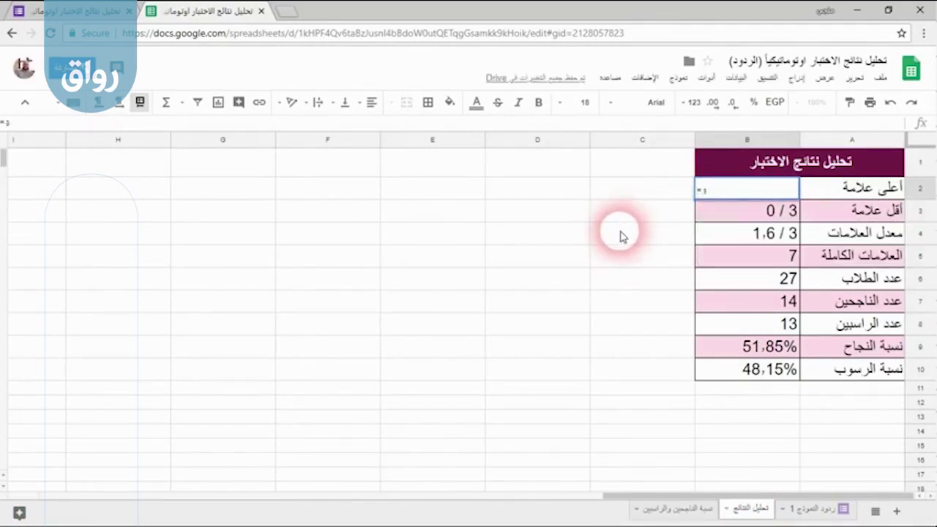
pyautogui.press('BackSpace')
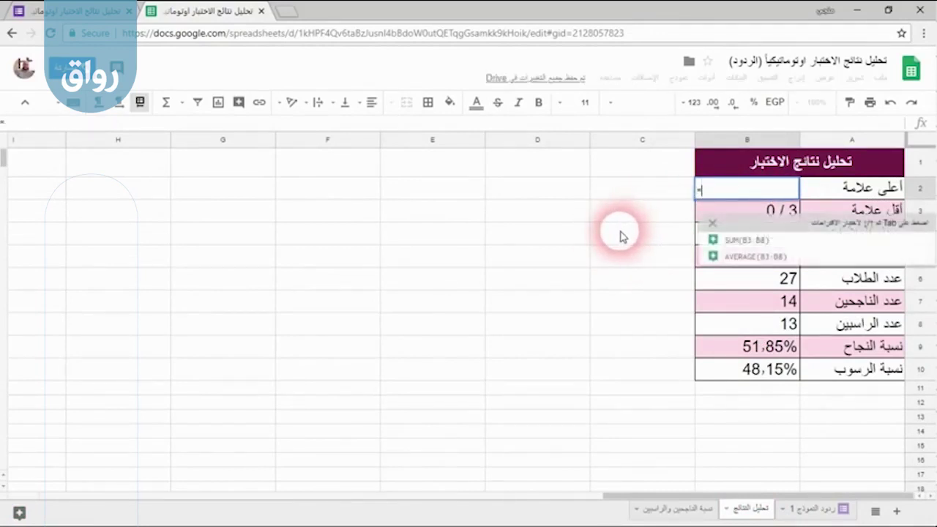
pyautogui.write('max')
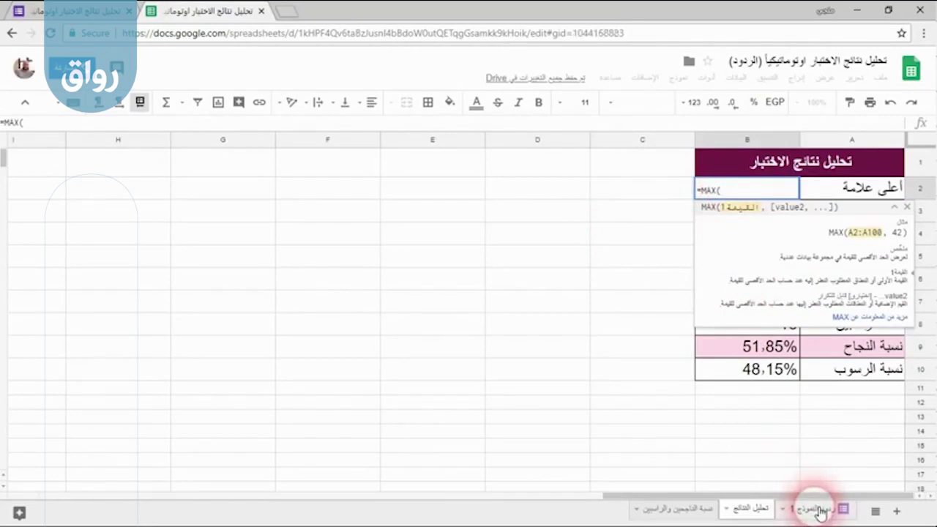
# Step: Complete the highest-mark MAX formula in B2 with the result range B2:B18 from the ردود النموذج 1 sheet
pyautogui.click(820, 511)
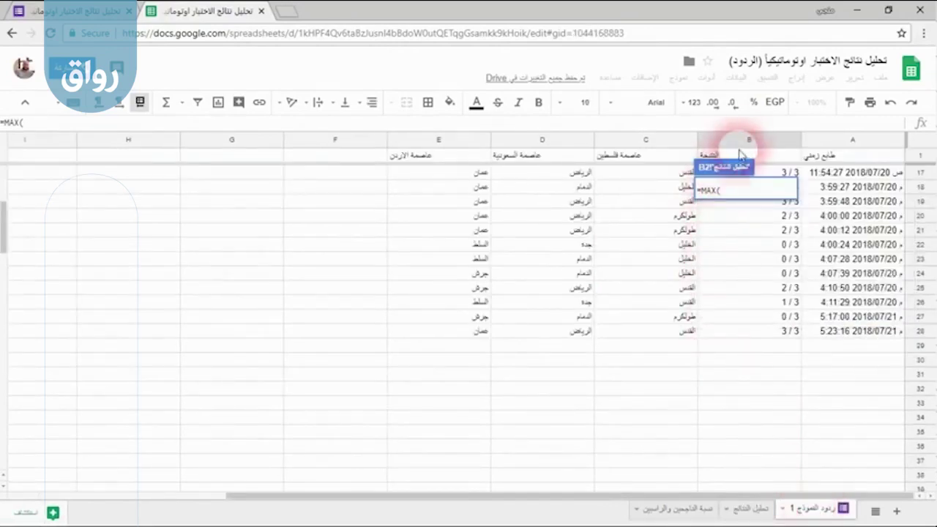
pyautogui.scroll(5, 776, 227)
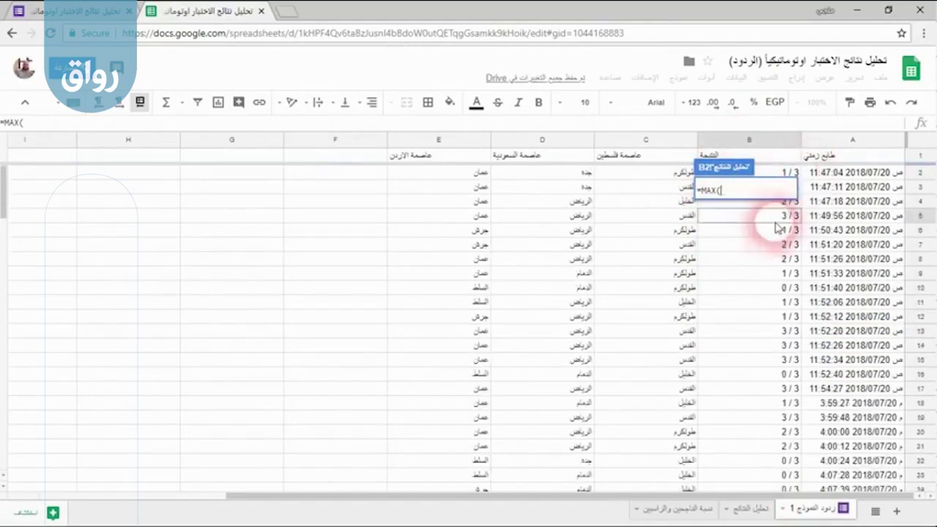
pyautogui.click(788, 178)
pyautogui.hotkey('ctrl', 'shift', 'Down')
pyautogui.moveTo(764, 246); pyautogui.dragTo(761, 406)
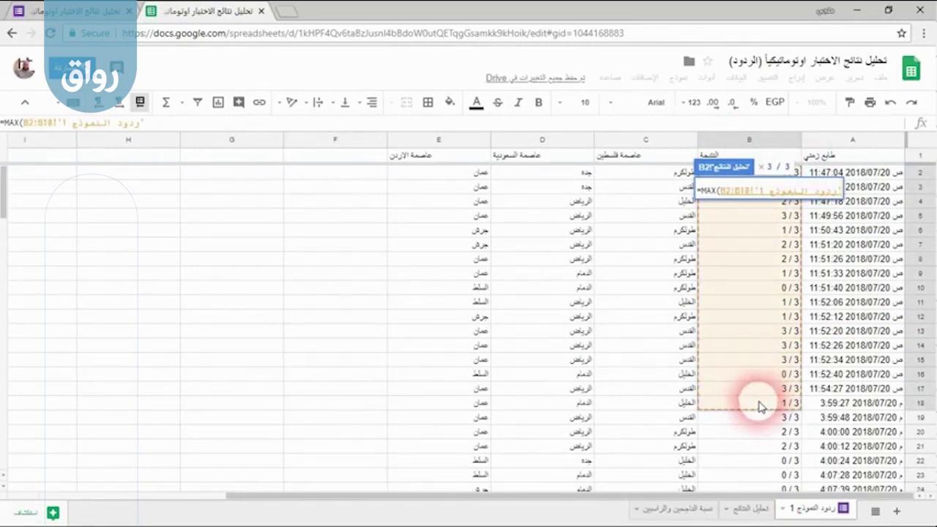
pyautogui.moveTo(760, 407); pyautogui.dragTo(737, 412)
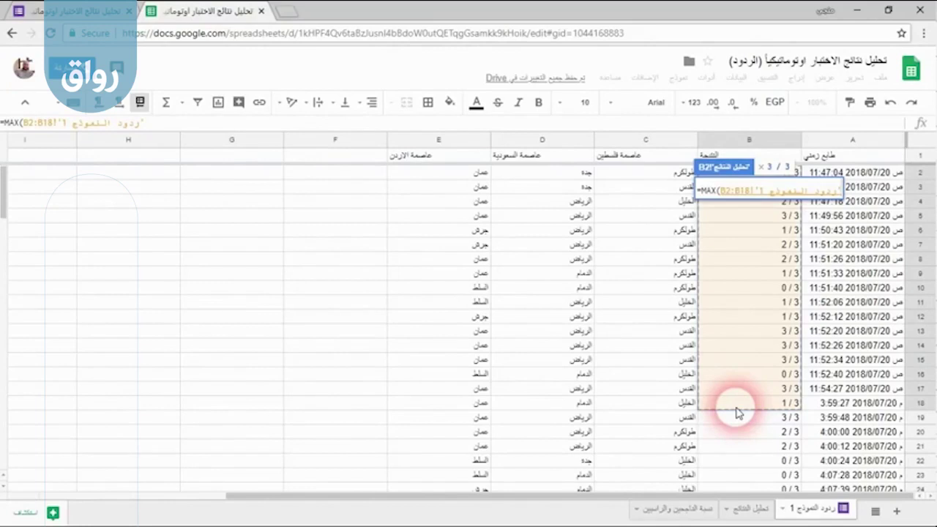
pyautogui.moveTo(737, 412); pyautogui.dragTo(731, 416)
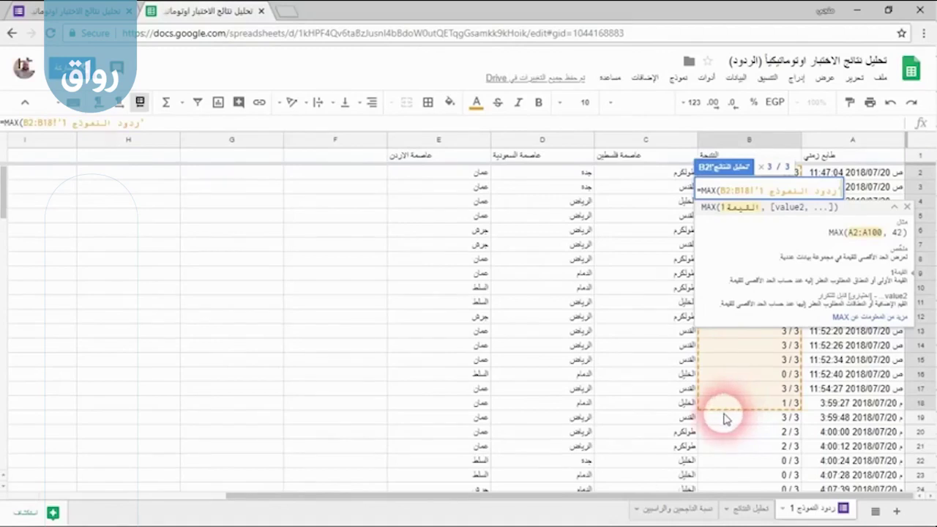
pyautogui.write(')')
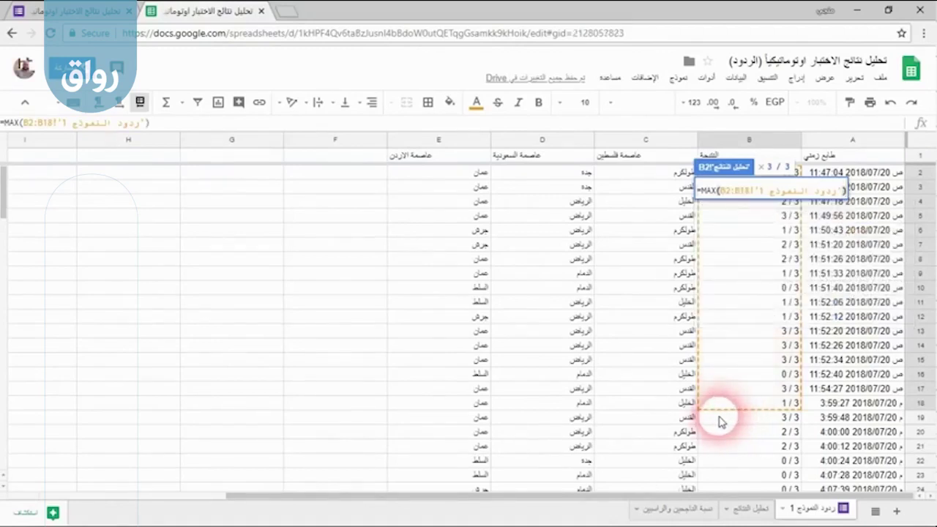
pyautogui.press('Return')
# Step: Remove the end row 18 from the MAX formula's range in B2, making it the open-ended B2:B
pyautogui.click(748, 187)
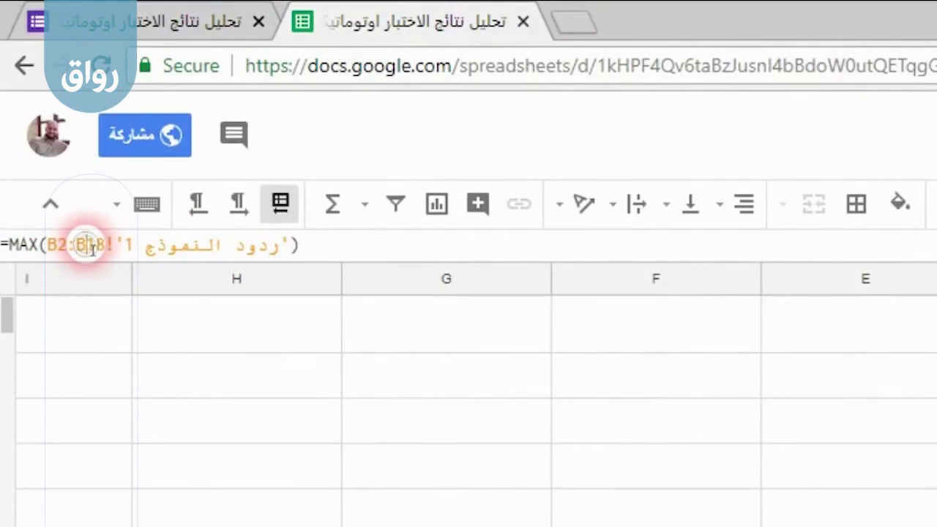
pyautogui.moveTo(88, 249); pyautogui.dragTo(105, 249)
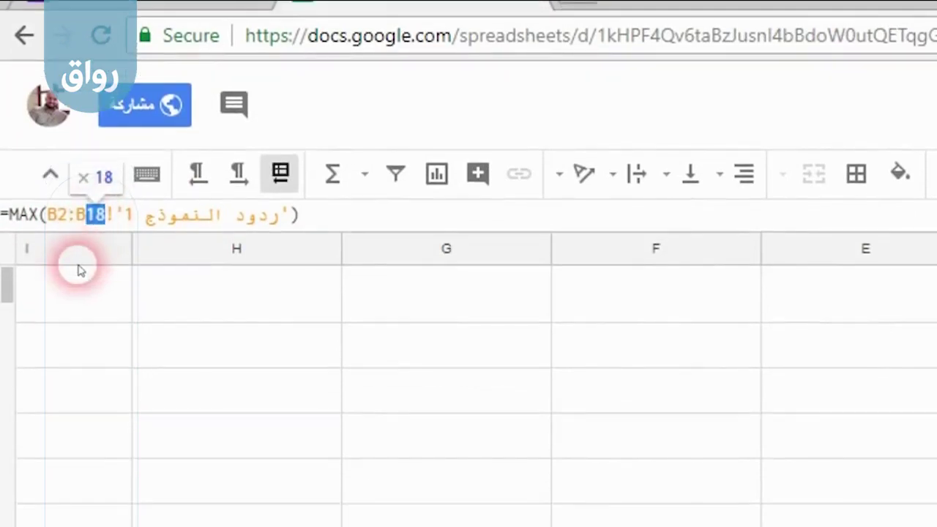
pyautogui.press('BackSpace')
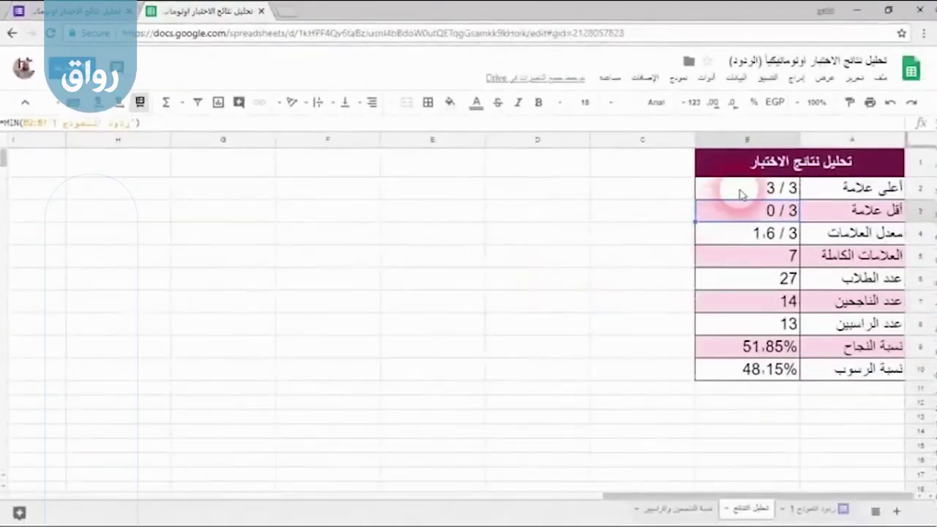
pyautogui.click(741, 194)
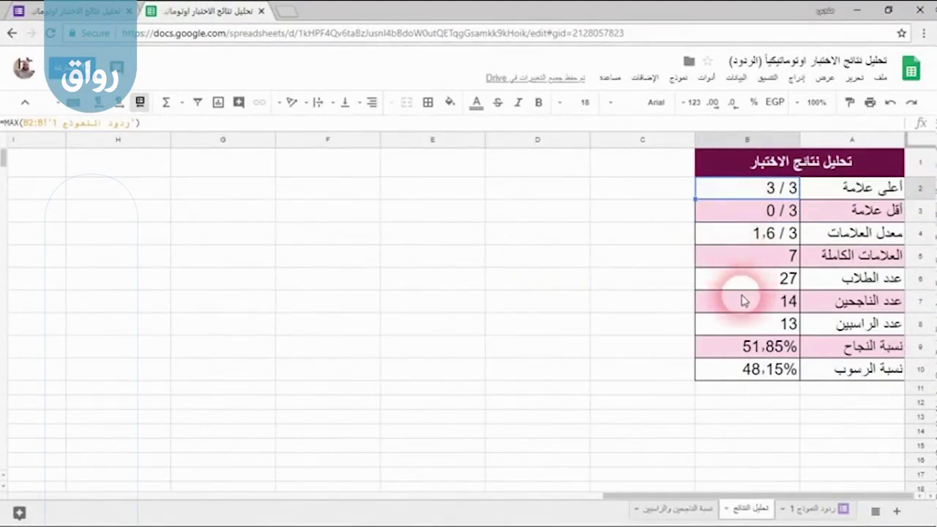
# Step: Examine the lowest-mark, average-mark and full-marks formulas in B3, B4 and B5, including the COUNTIF range
pyautogui.click(813, 513)
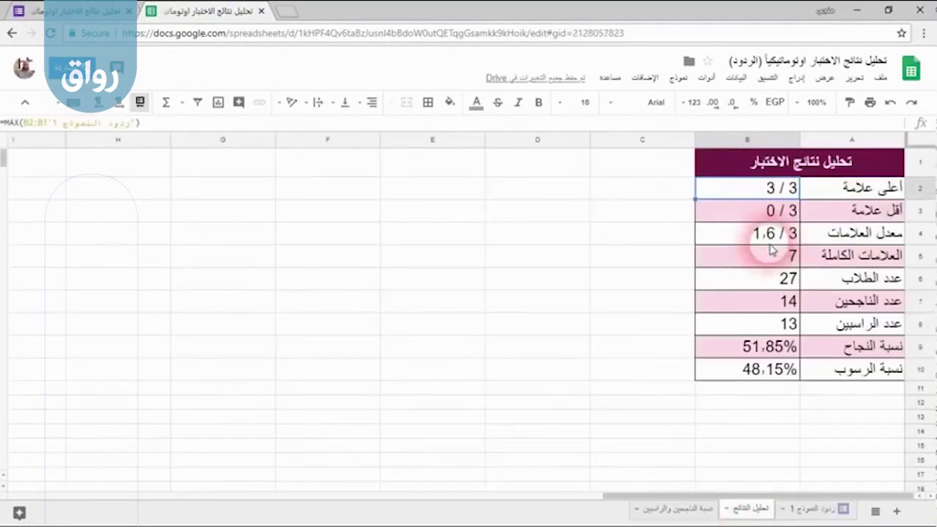
pyautogui.click(769, 214)
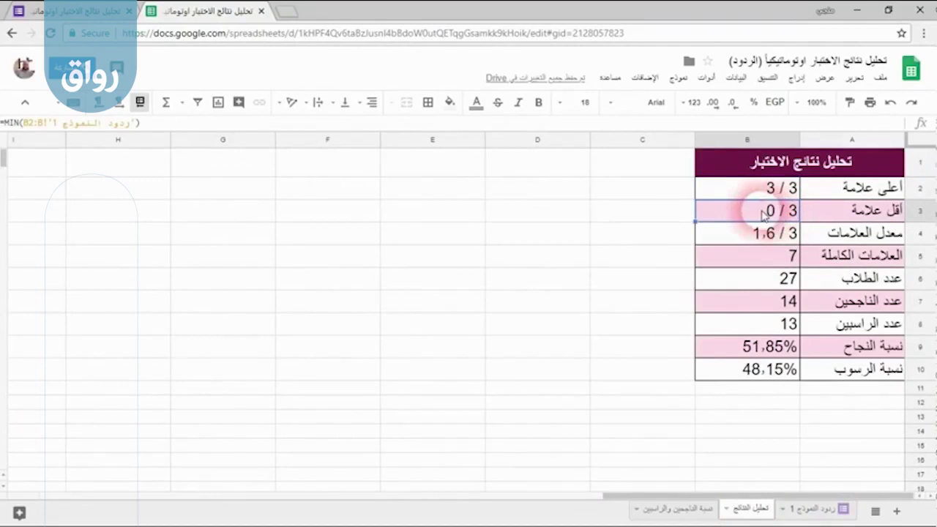
pyautogui.click(752, 238)
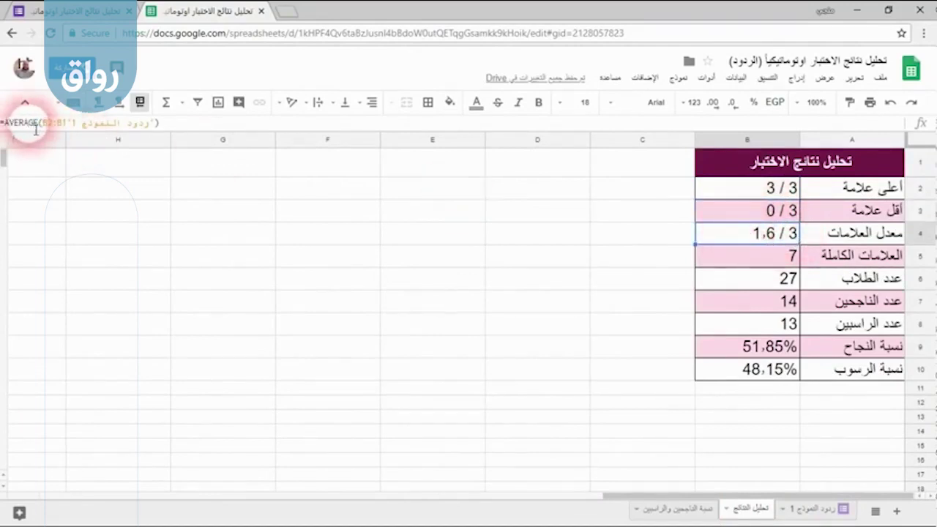
pyautogui.click(757, 260)
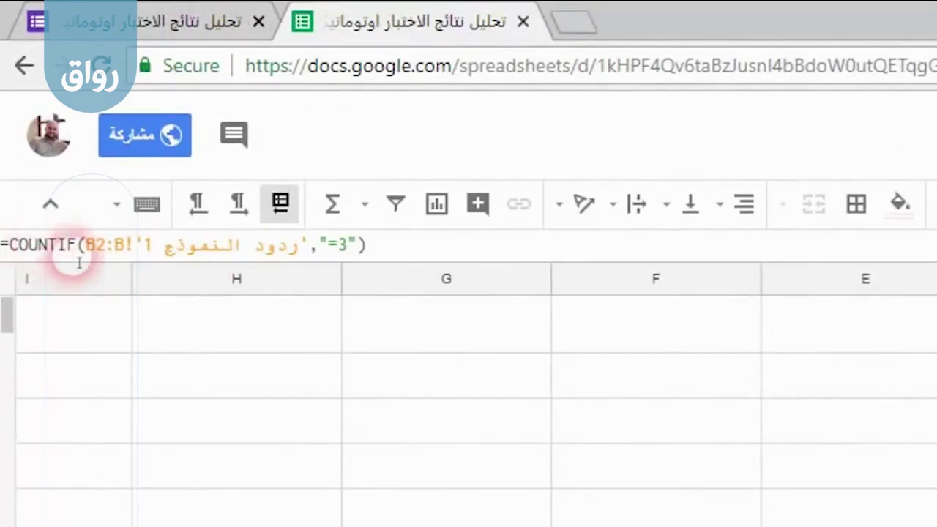
pyautogui.moveTo(97, 252); pyautogui.dragTo(296, 251)
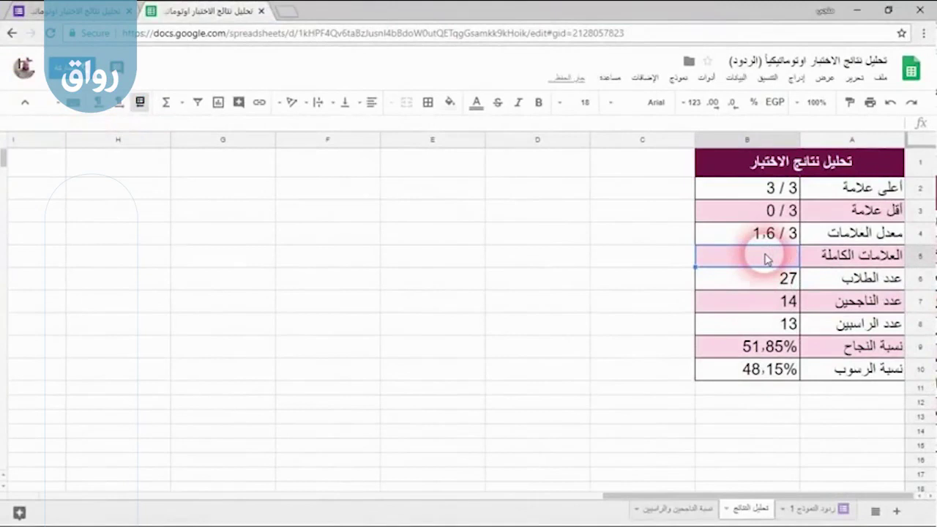
# Step: Enter a COUNTIF formula in the full-marks cell B5 over B2:B15 of ردود النموذج 1 with the criterion "=3"
pyautogui.write('=')
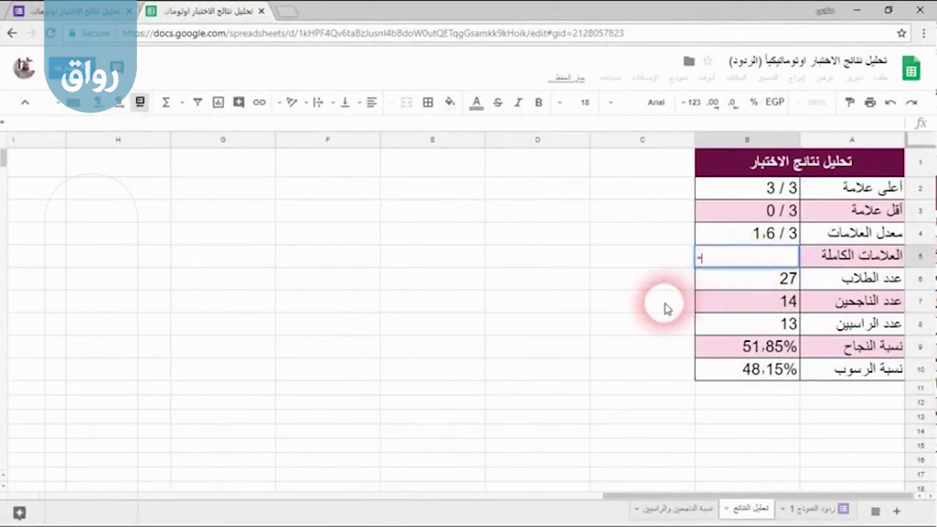
pyautogui.write('countif')
pyautogui.press('Tab')
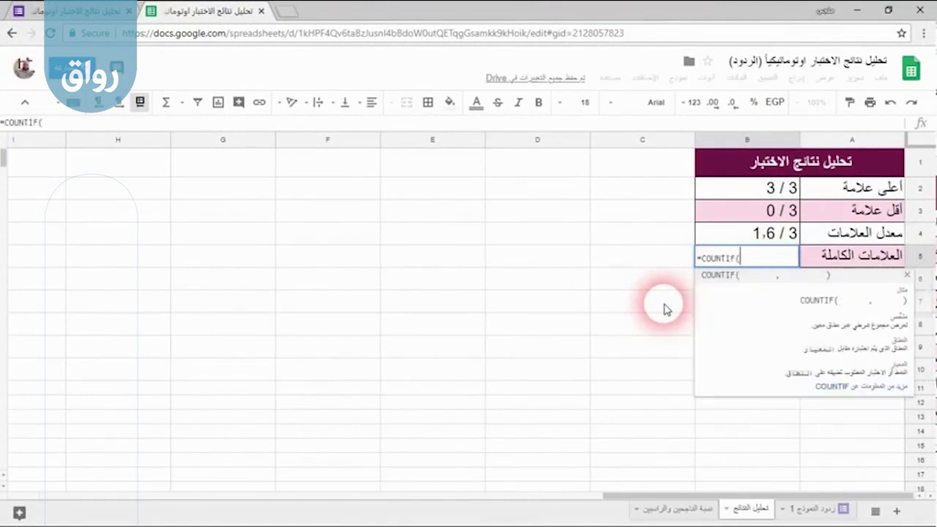
pyautogui.click(818, 509)
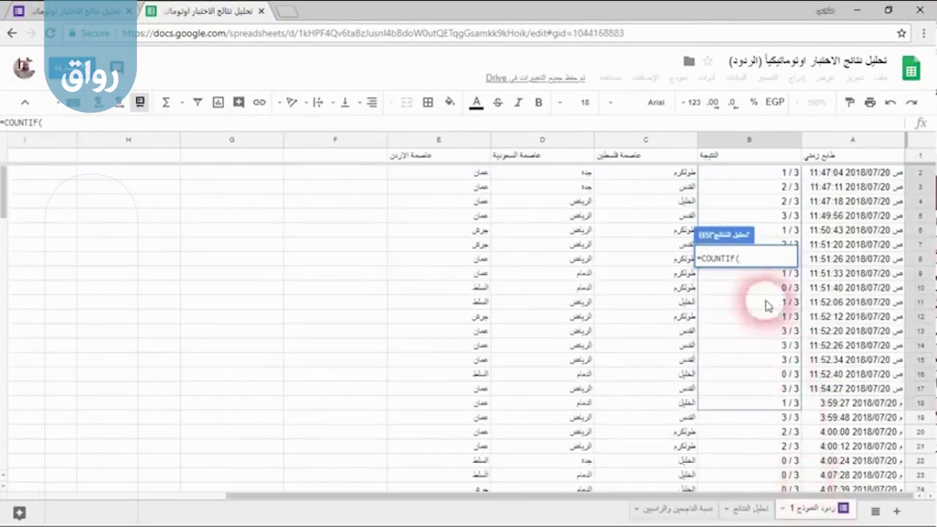
pyautogui.moveTo(771, 175); pyautogui.dragTo(762, 364)
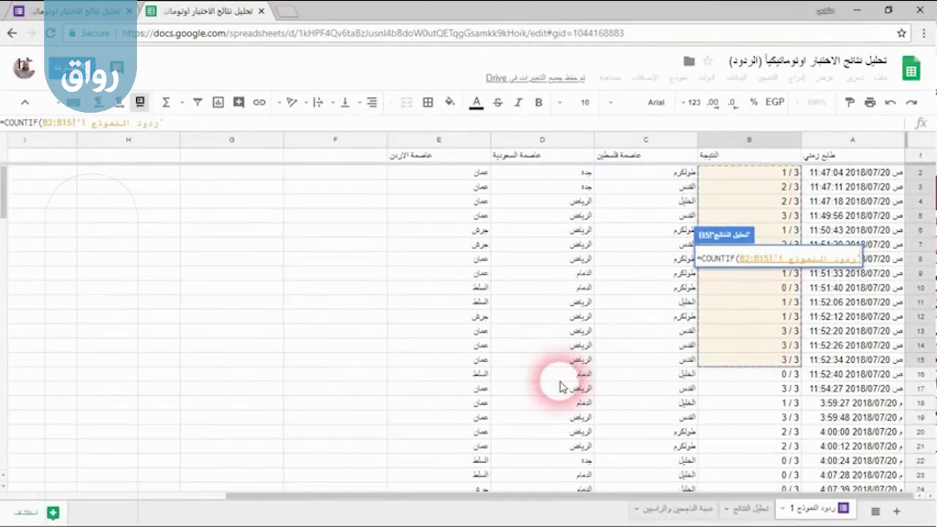
pyautogui.write(',"=3')
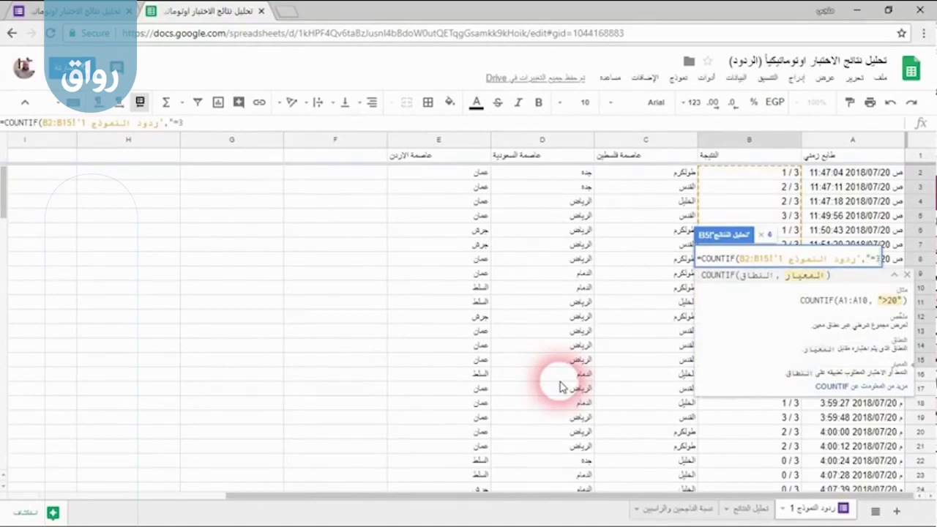
pyautogui.press('Return')
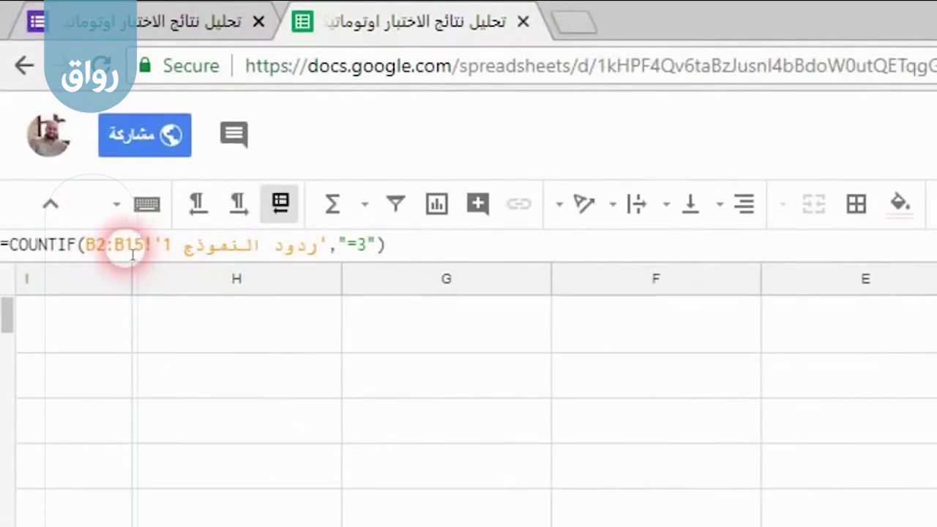
# Step: Remove the end row 15 from the COUNTIF range in B5, making it the open-ended B2:B
pyautogui.moveTo(134, 246); pyautogui.dragTo(124, 246)
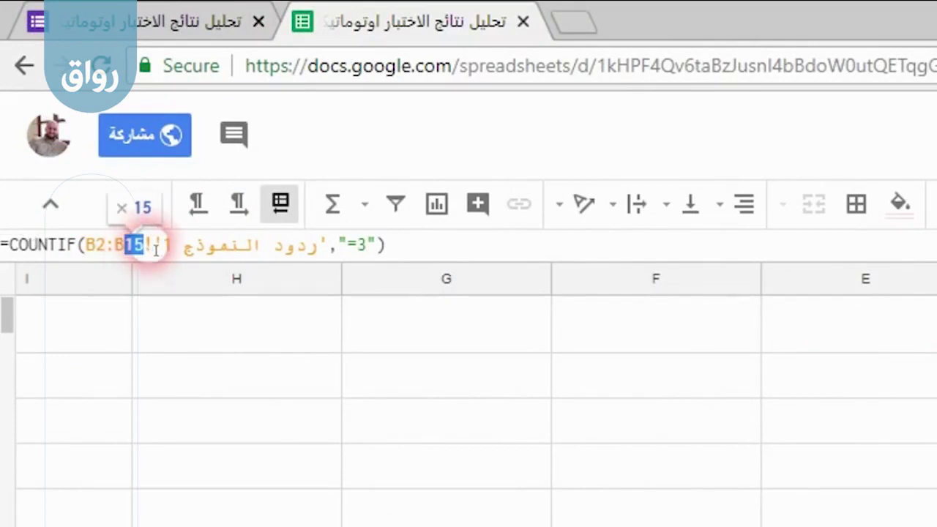
pyautogui.press('BackSpace')
pyautogui.press('Return')
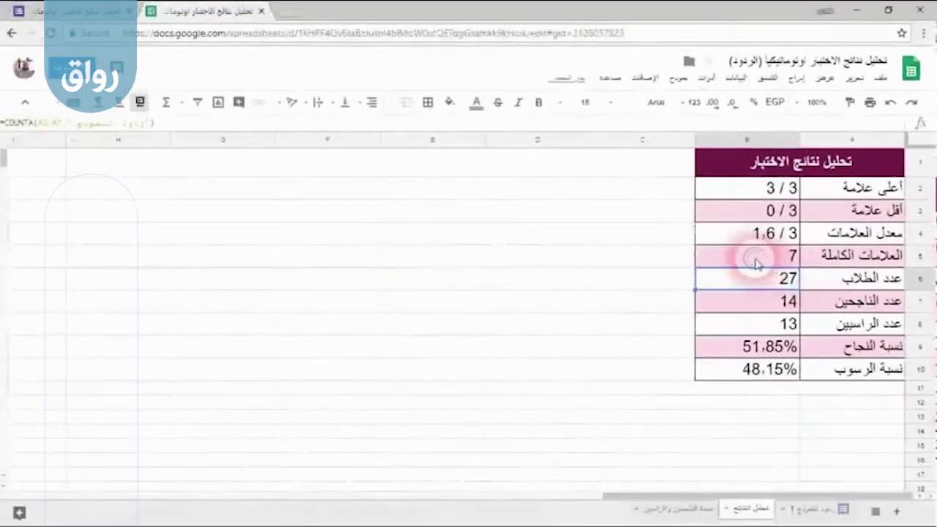
pyautogui.click(758, 262)
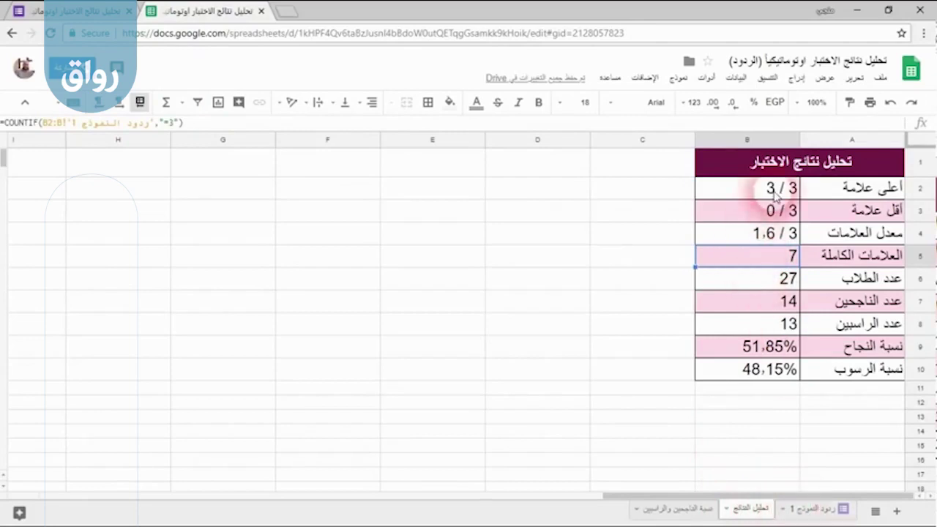
# Step: Check individual marks in the النتيجة column on ردود النموذج 1, comparing different scores, and return to تحليل النتائج
pyautogui.click(815, 512)
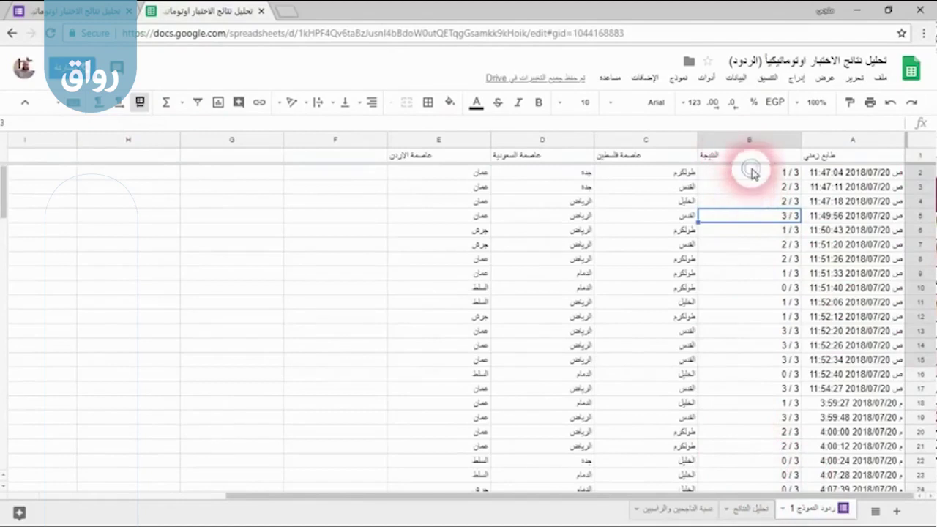
pyautogui.click(747, 189)
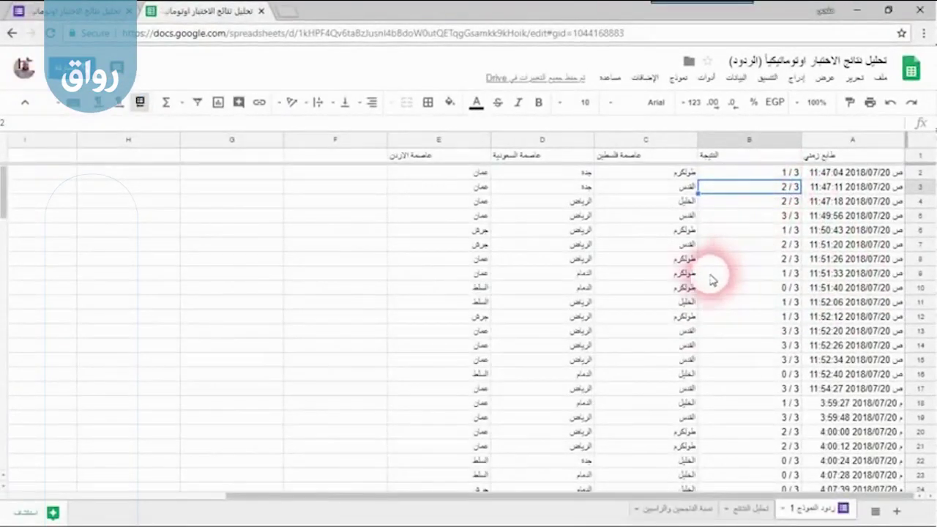
pyautogui.click(762, 214)
pyautogui.click(759, 230)
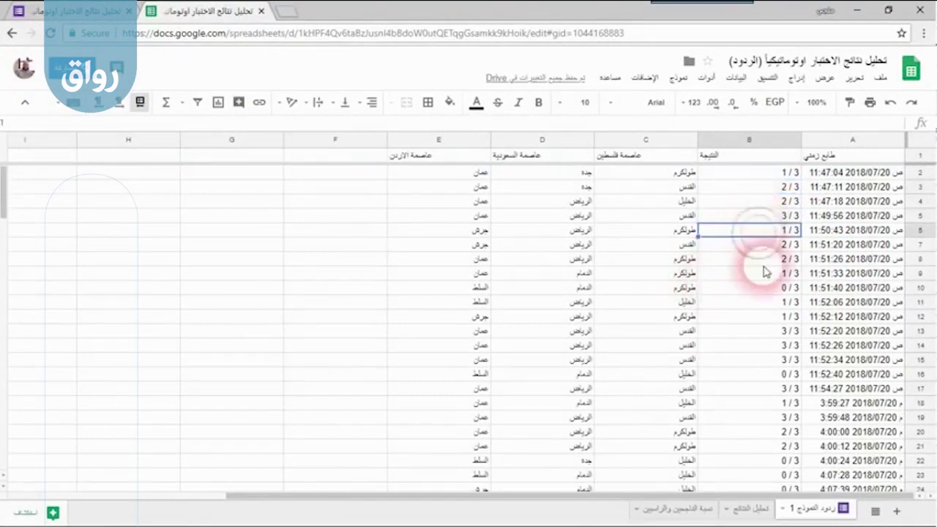
pyautogui.click(762, 260)
pyautogui.click(774, 189)
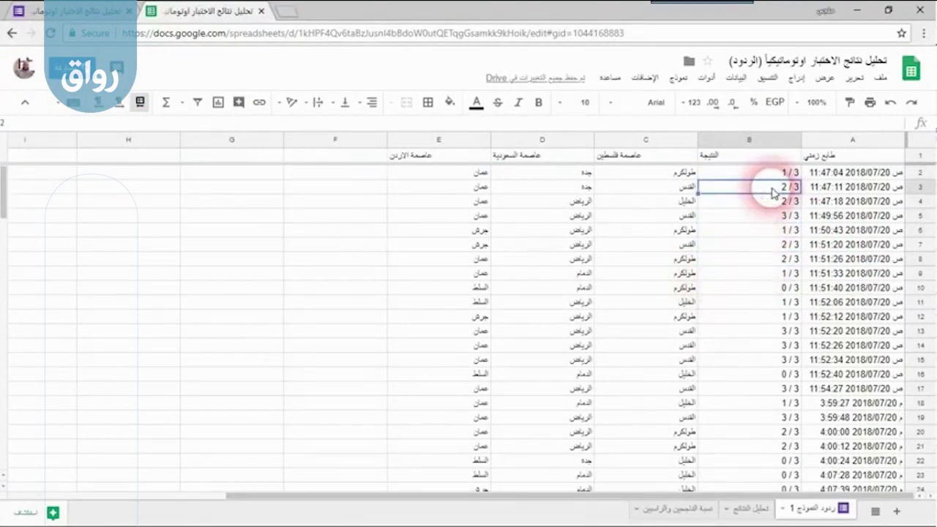
pyautogui.click(785, 205)
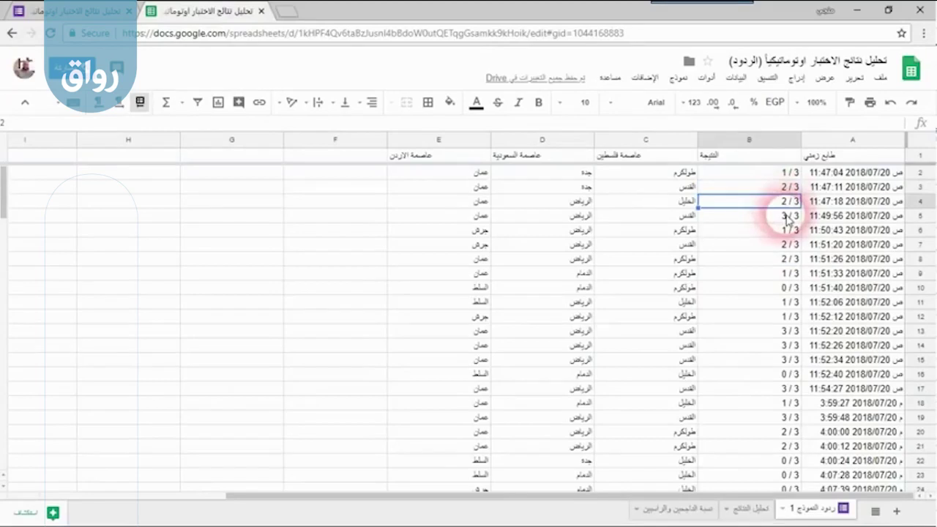
pyautogui.click(785, 218)
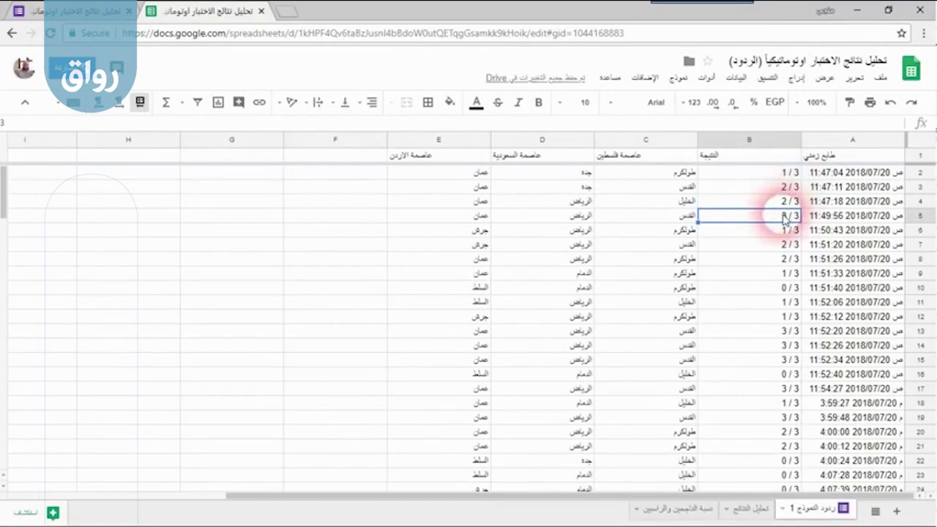
pyautogui.click(750, 510)
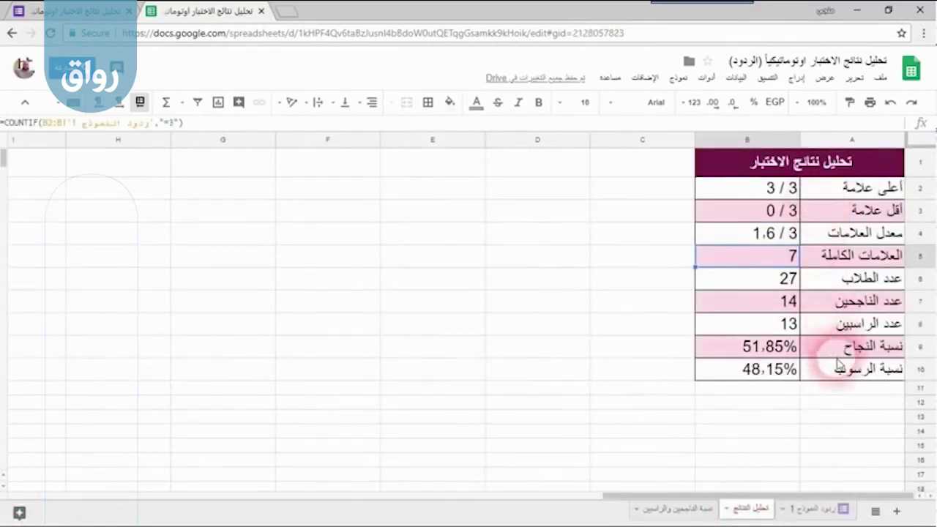
# Step: Examine the formulas behind the number of passing students in B7, the pass rate in B9 and the fail rate in B10
pyautogui.click(839, 303)
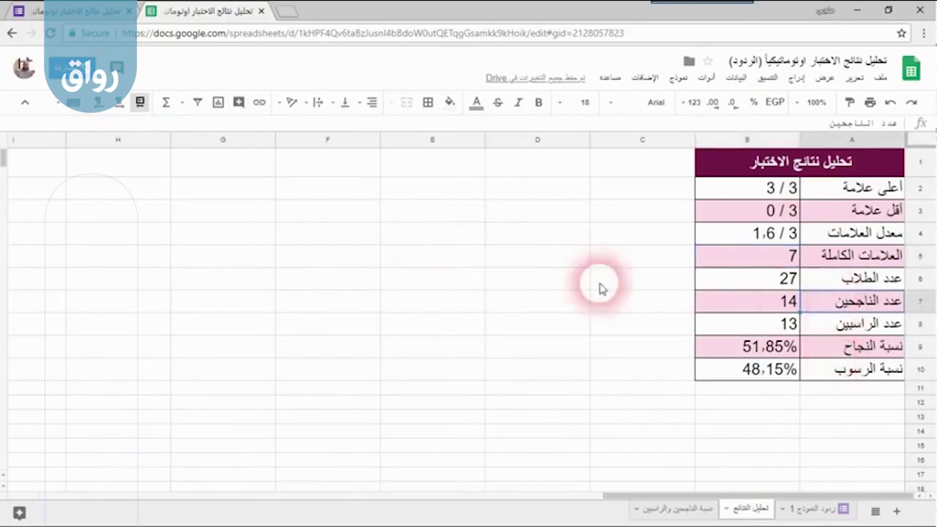
pyautogui.click(764, 303)
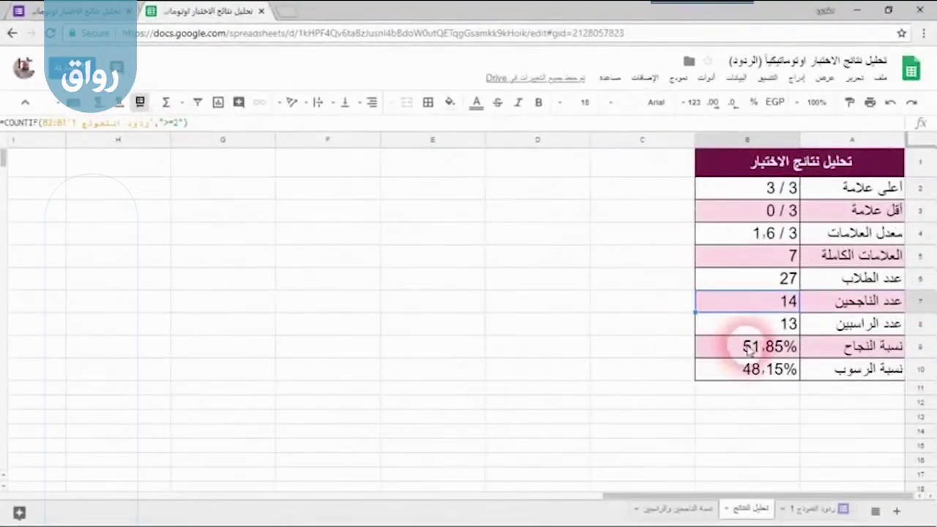
pyautogui.click(718, 366)
pyautogui.click(701, 356)
pyautogui.click(25, 124)
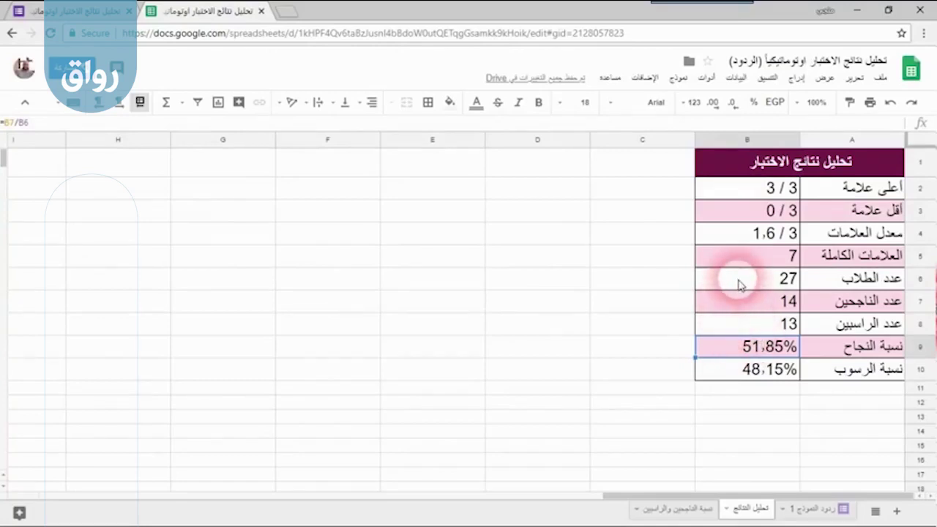
pyautogui.click(729, 375)
pyautogui.click(687, 368)
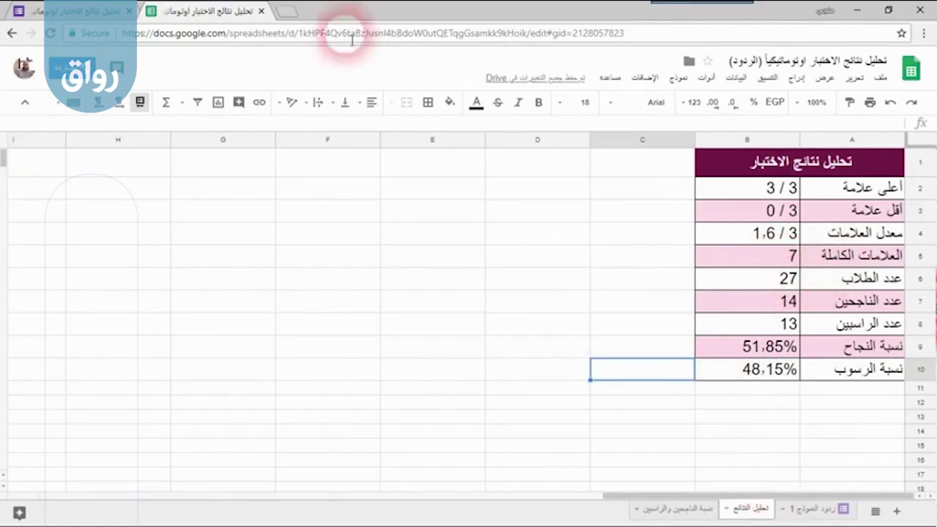
# Step: Switch to the quiz form and open its live preview to view the three capital-city questions
pyautogui.click(39, 11)
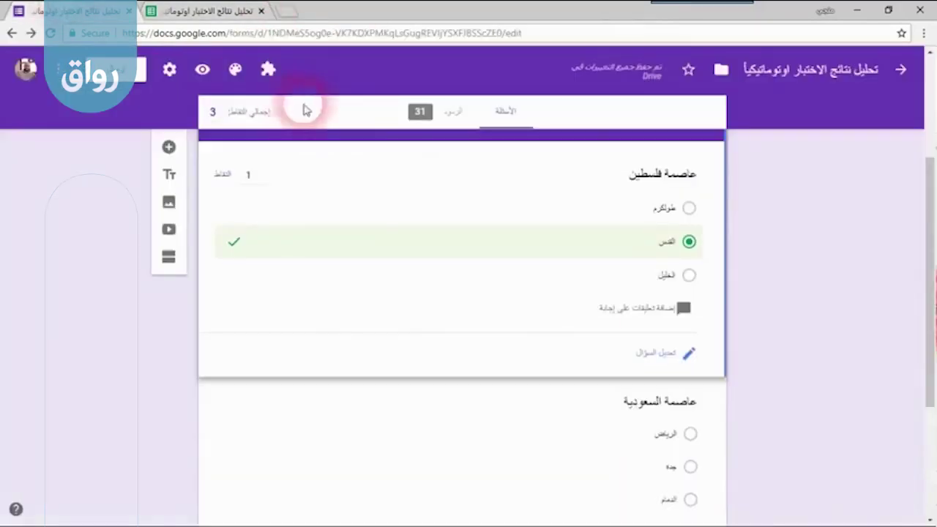
pyautogui.click(205, 74)
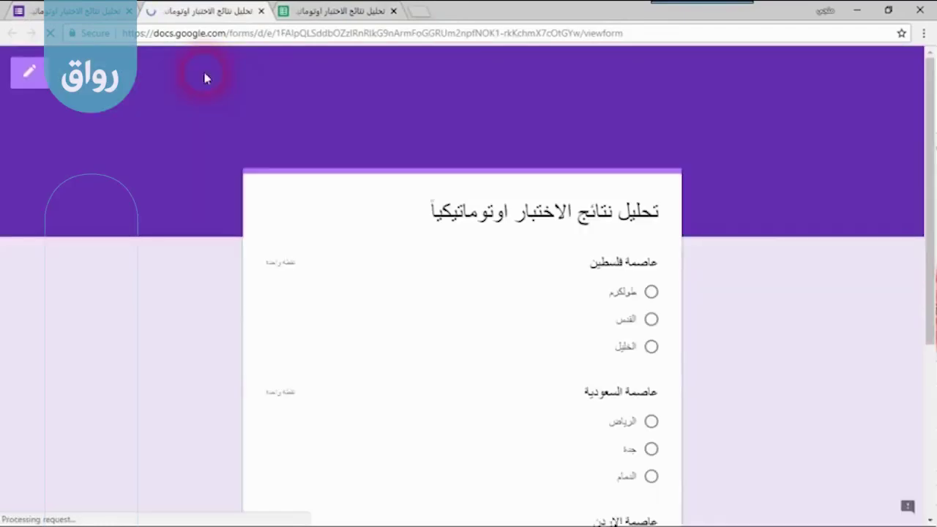
pyautogui.scroll(-3, 648, 286)
pyautogui.scroll(1, 645, 230)
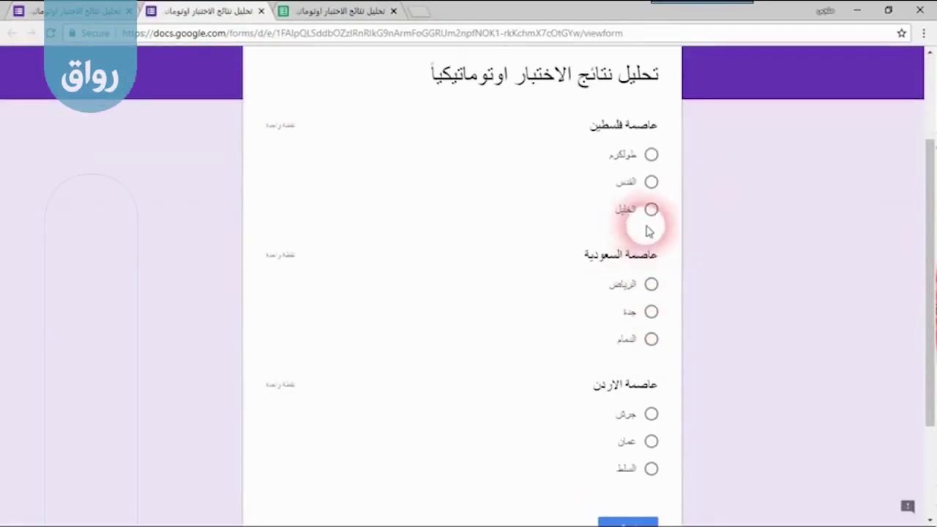
# Step: Answer the quiz with القدس, الرياض and عمان, submit the response and open its score page
pyautogui.click(651, 182)
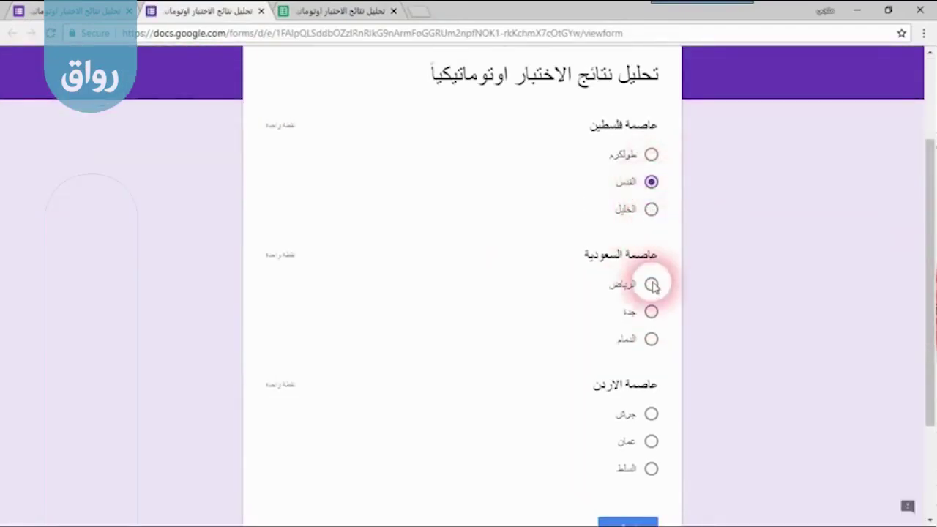
pyautogui.scroll(-1, 655, 282)
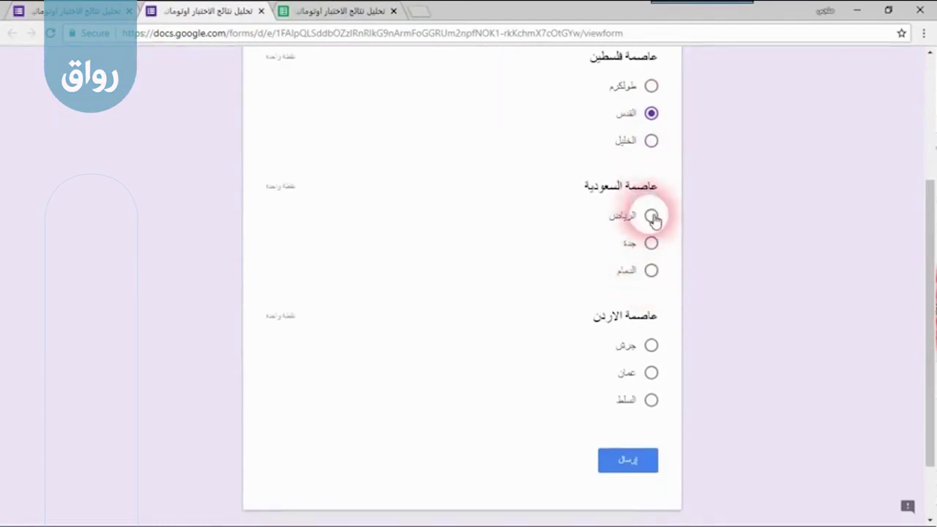
pyautogui.click(651, 217)
pyautogui.scroll(-1, 644, 308)
pyautogui.click(651, 293)
pyautogui.click(644, 380)
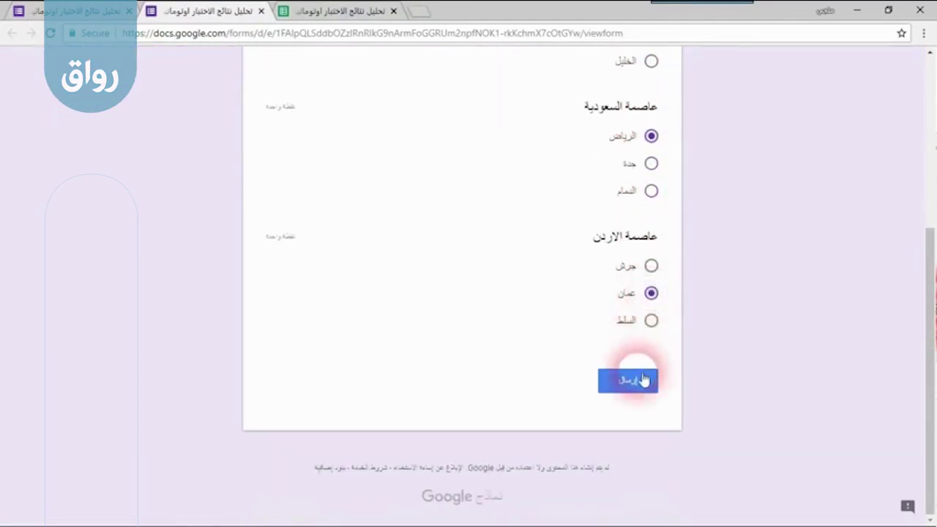
pyautogui.click(629, 381)
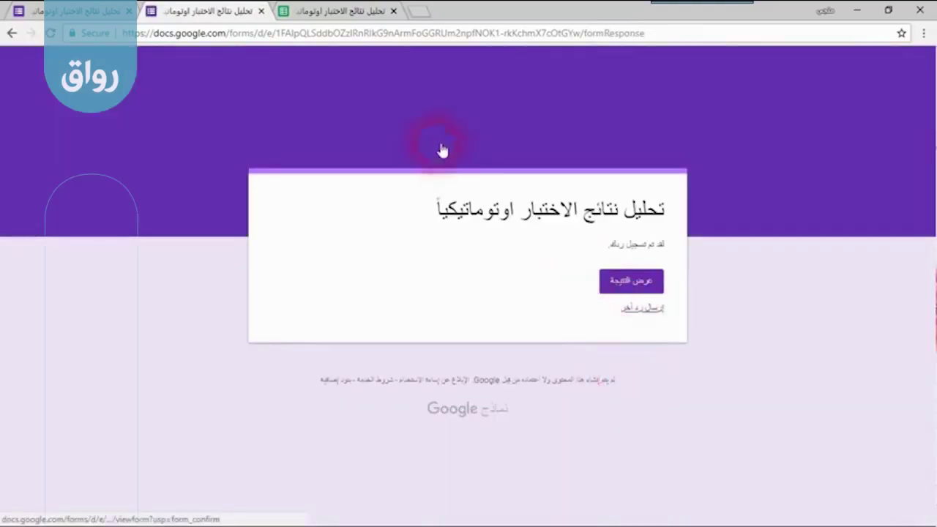
pyautogui.click(628, 279)
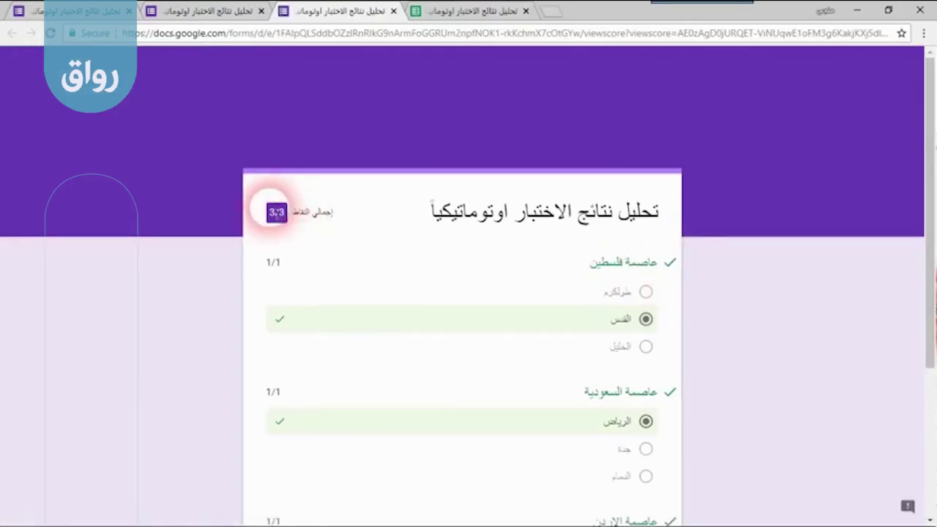
# Step: Check the full-marks, student and passing counts in B5:B7 of تحليل النتائج after the submission, plus the pie chart on نسبة الناجحين والراسبين
pyautogui.click(468, 11)
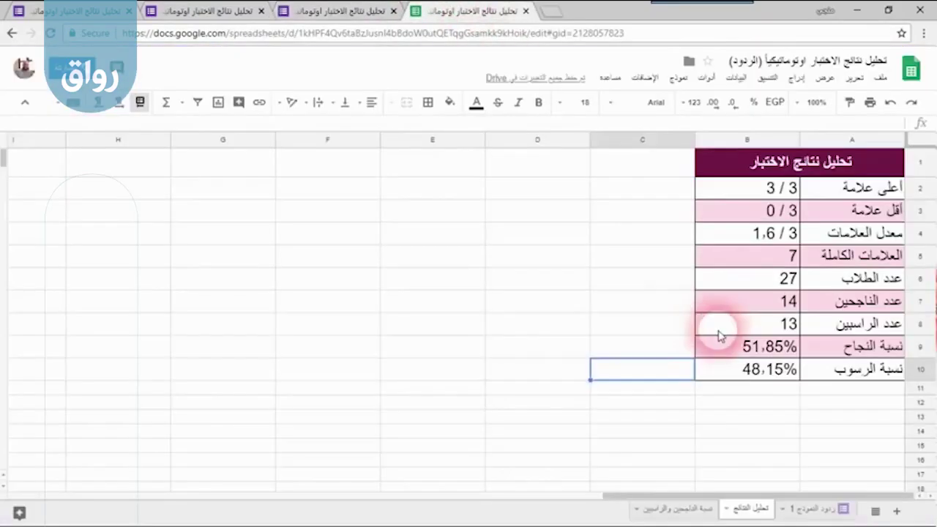
pyautogui.click(788, 263)
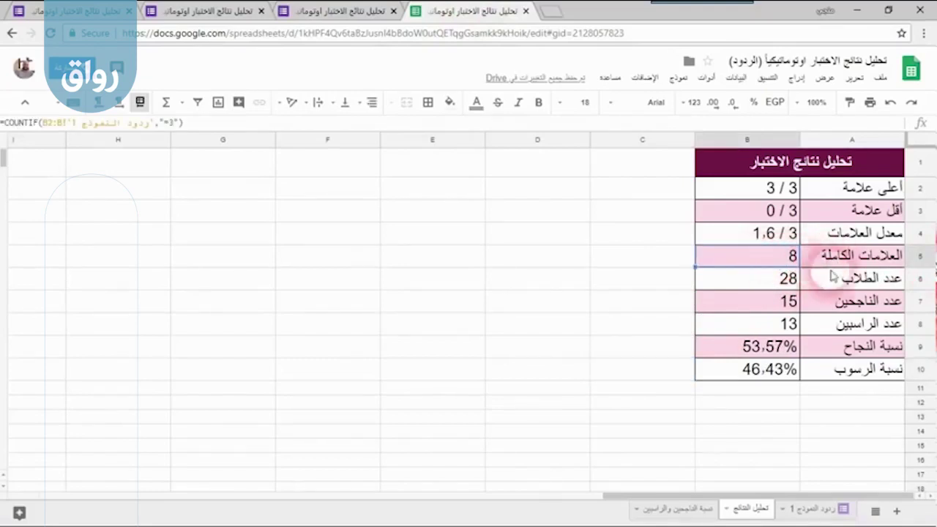
pyautogui.click(770, 280)
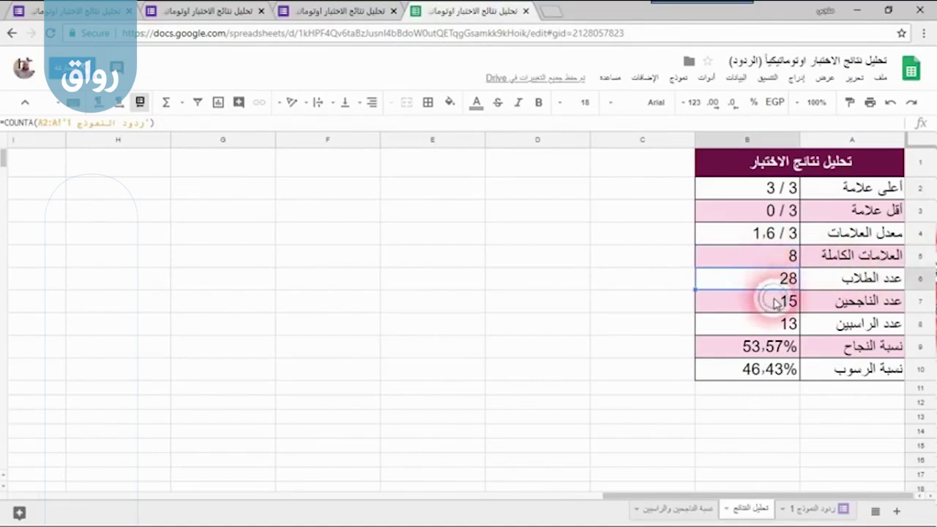
pyautogui.click(777, 303)
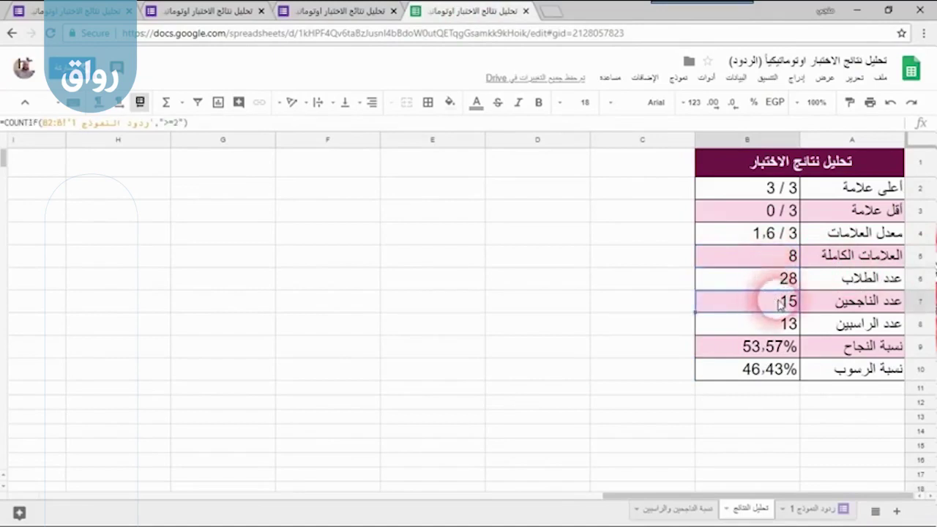
pyautogui.click(689, 513)
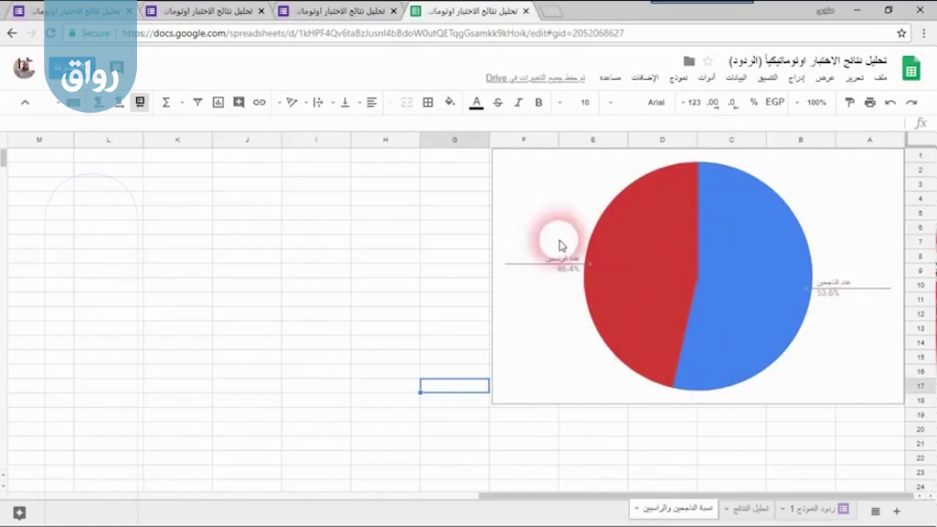
pyautogui.hotkey('ctrl', 'pageup')
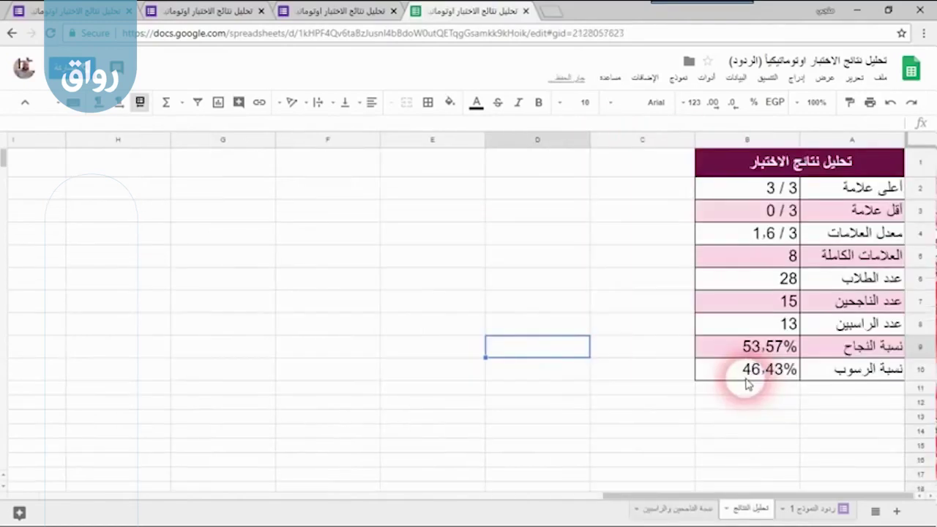
# Step: Insert a chart from the pass and fail rates in A9:B10 and browse the chart types to the pie options
pyautogui.moveTo(842, 347); pyautogui.dragTo(748, 375)
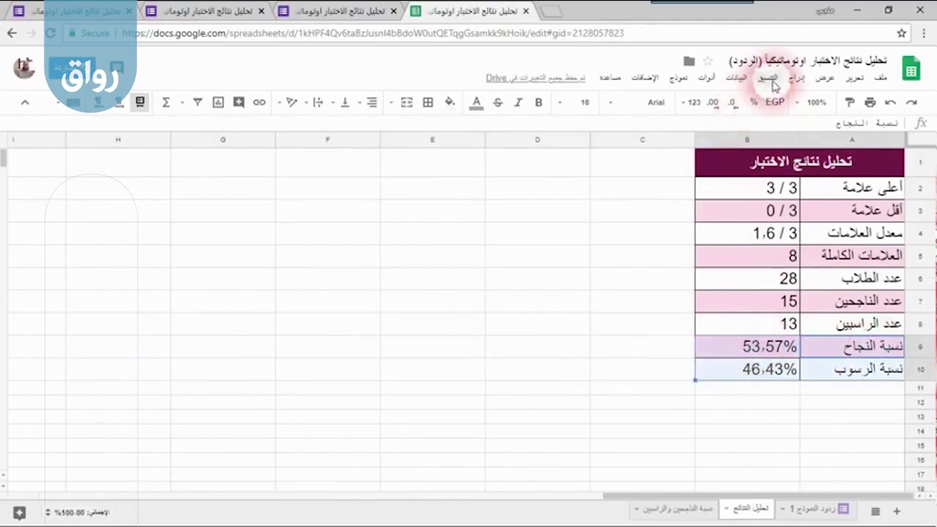
pyautogui.click(797, 78)
pyautogui.click(769, 236)
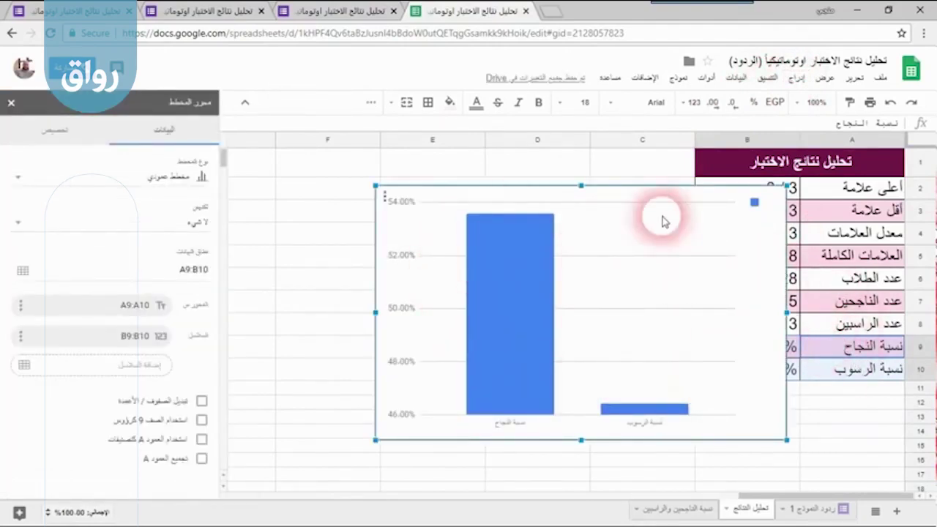
pyautogui.click(176, 183)
pyautogui.scroll(-5, 110, 337)
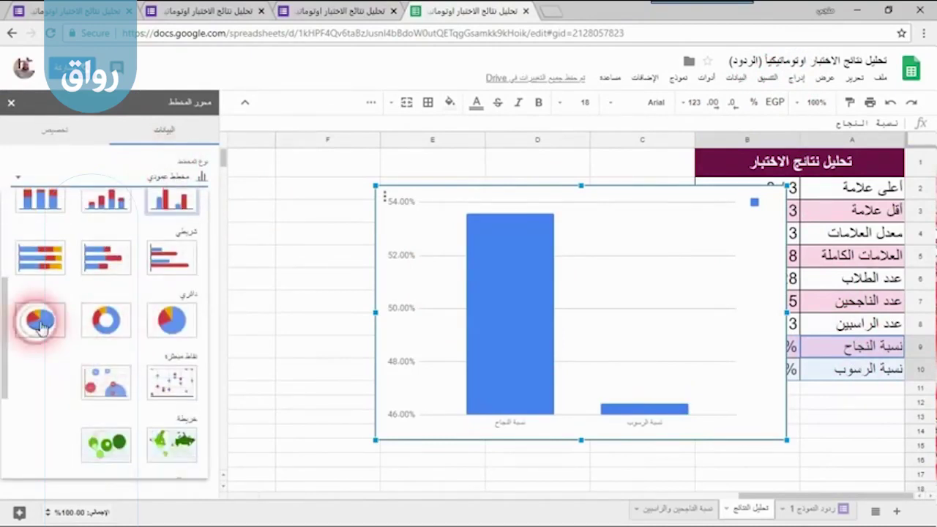